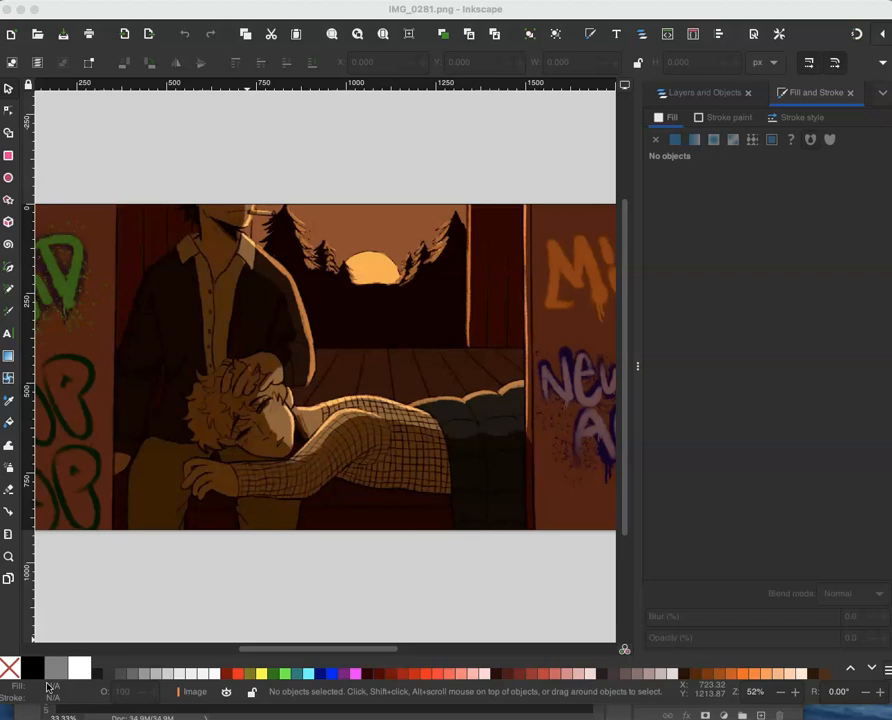
- Review the Save As options for the IMG_0281.png image, including its name, folder and format, and cancel without saving
{"action": "left_click", "coordinate": [112, 10]}
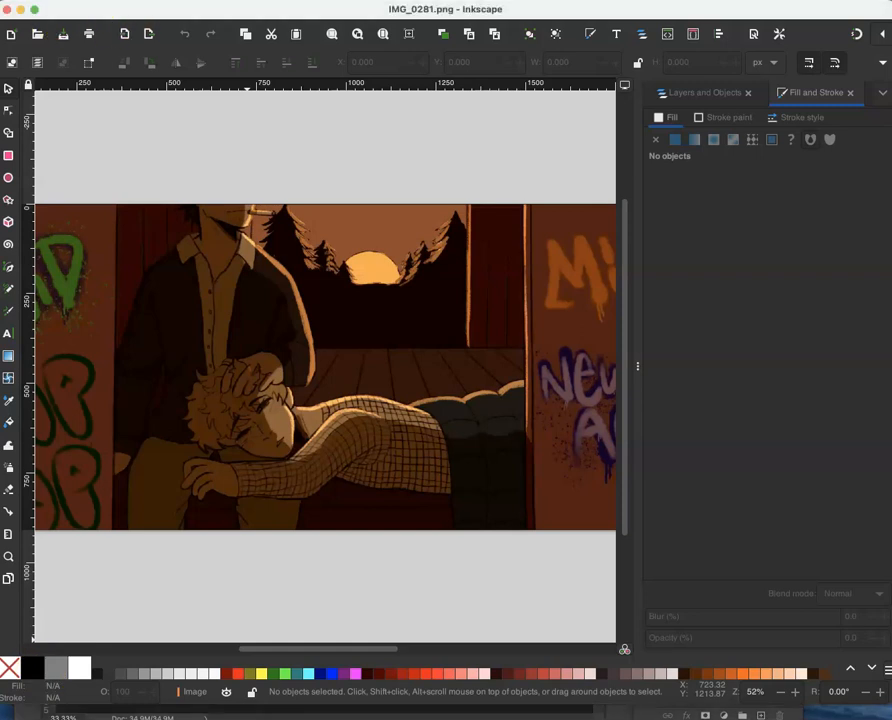
{"action": "left_click", "coordinate": [98, 2]}
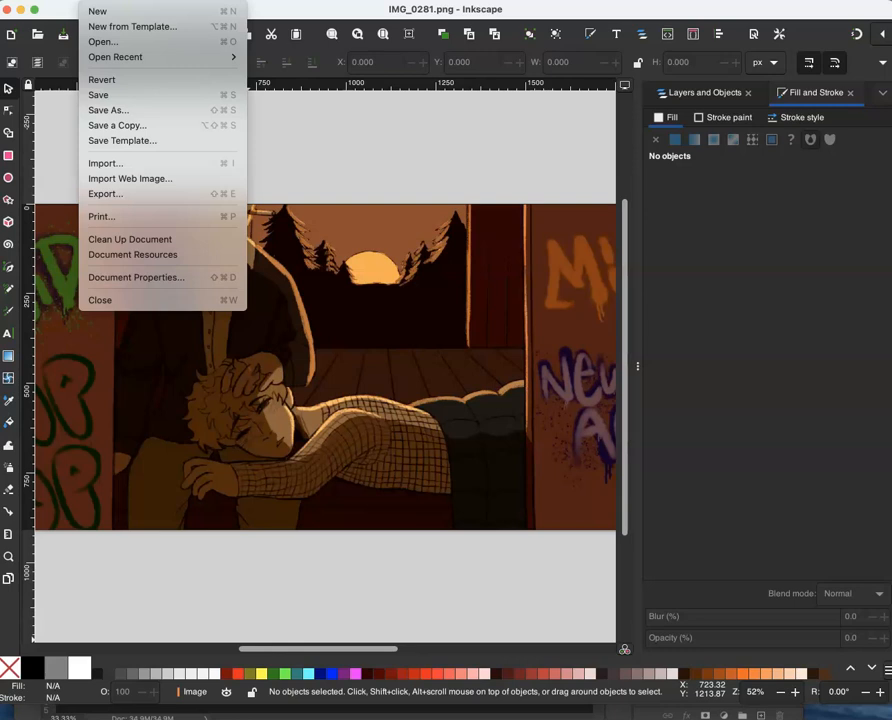
{"action": "left_click", "coordinate": [115, 113]}
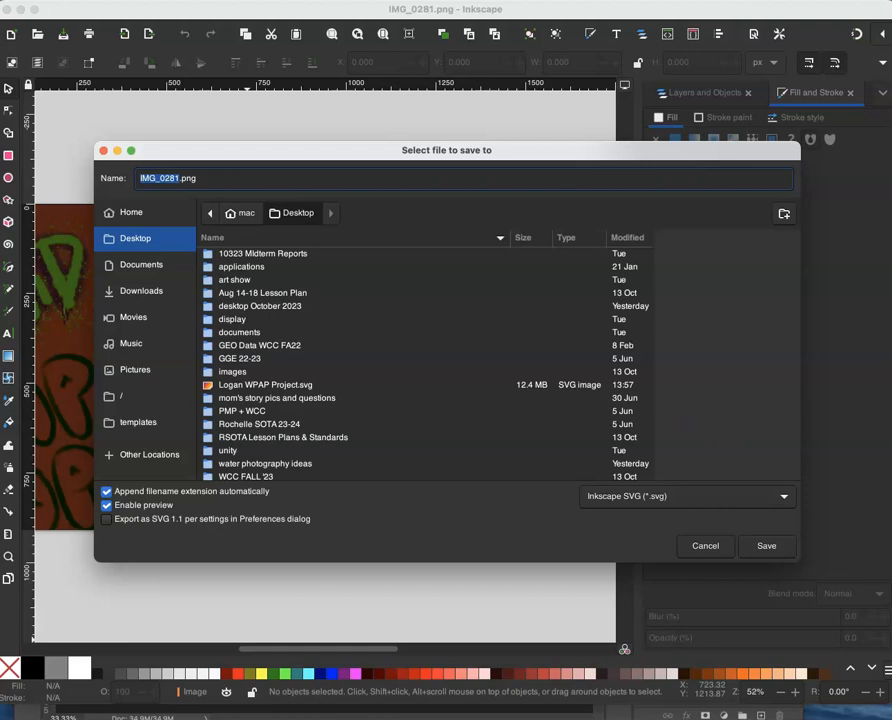
{"action": "left_click", "coordinate": [706, 545]}
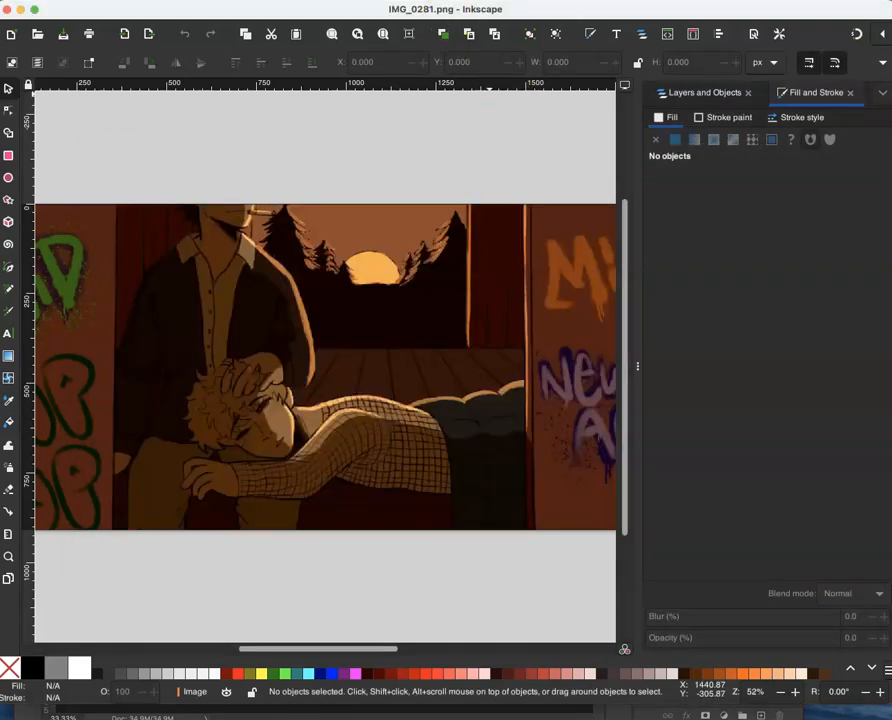
- Open the built-in Elements of Design tutorial, look through it to the end and close it
{"action": "left_click", "coordinate": [440, 2]}
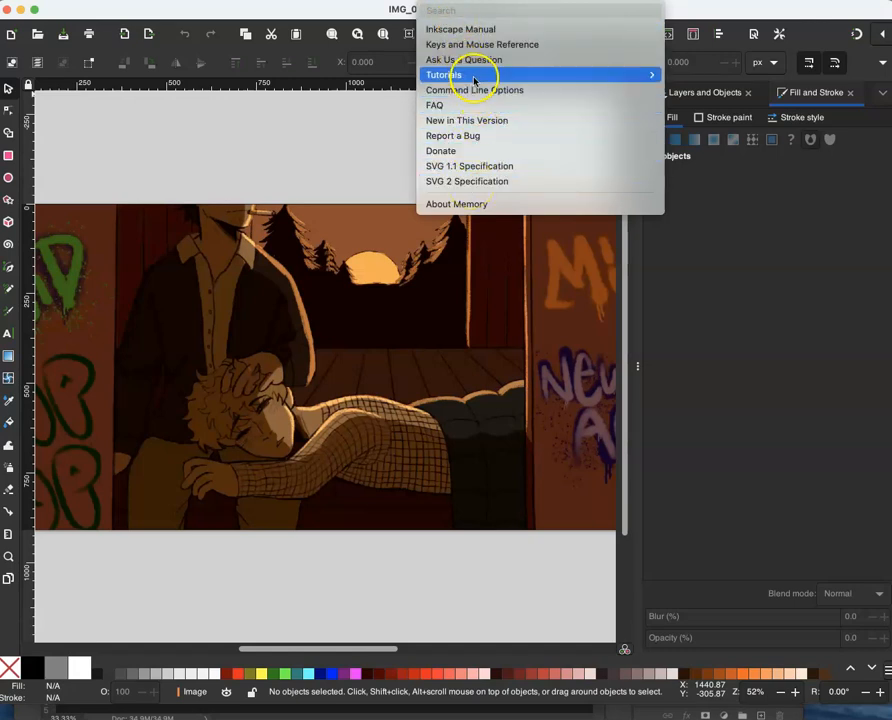
{"action": "mouse_move", "coordinate": [473, 78]}
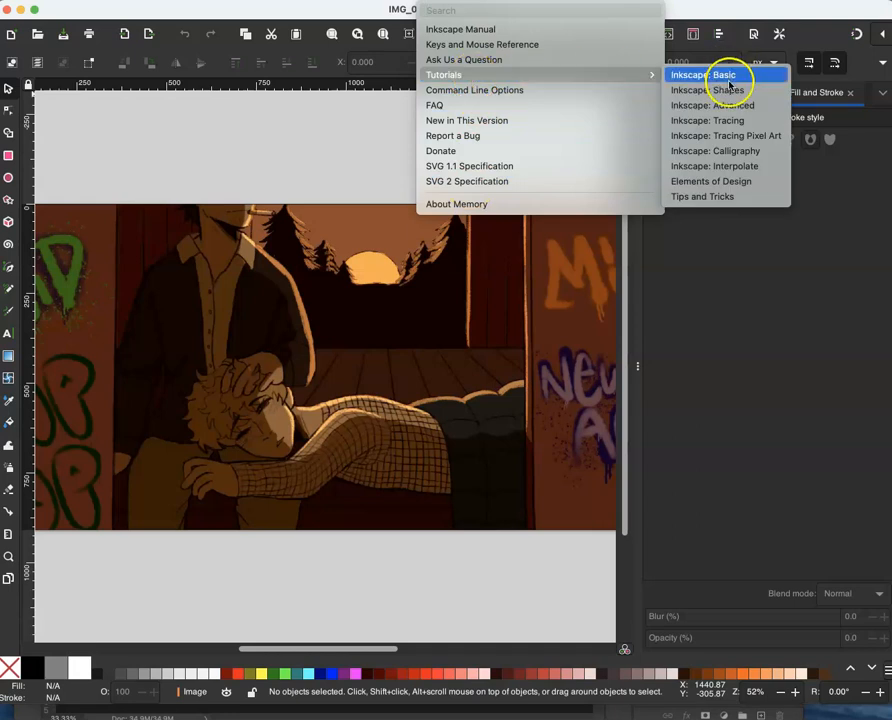
{"action": "left_click", "coordinate": [744, 182]}
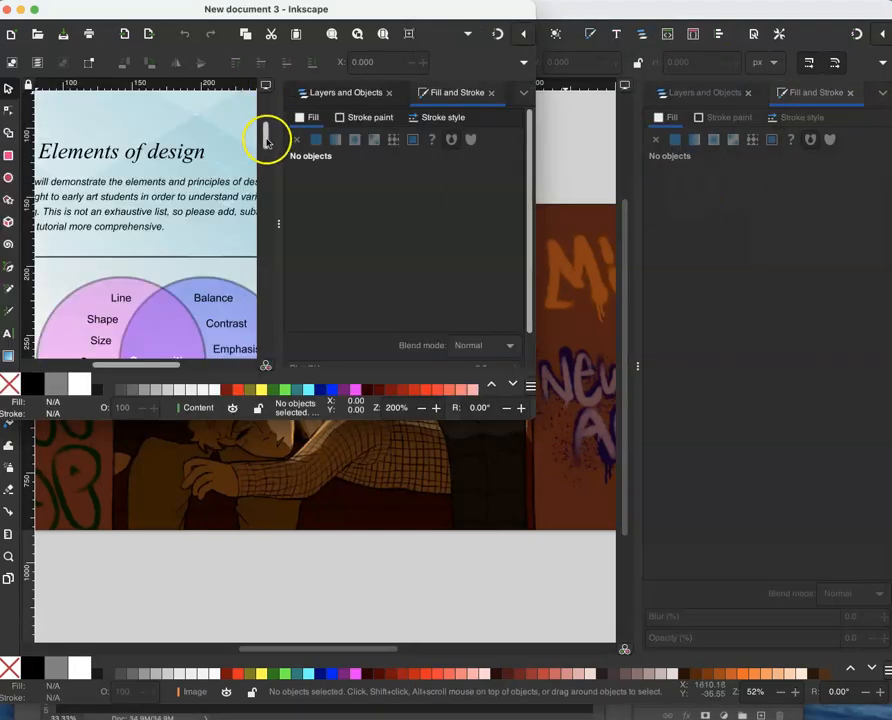
{"action": "scroll", "coordinate": [266, 143], "scroll_direction": "down", "scroll_amount": 5}
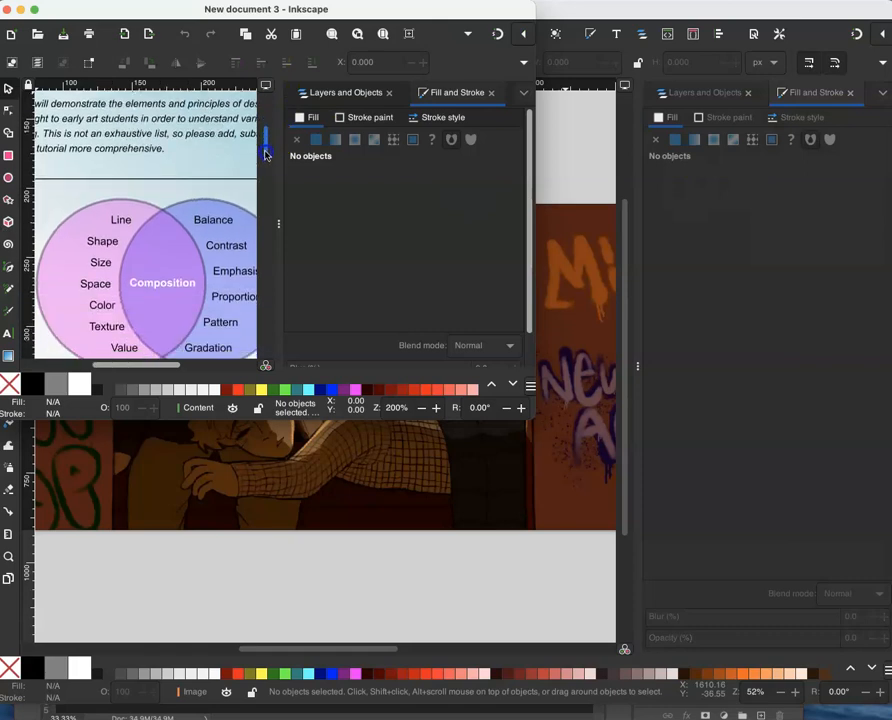
{"action": "scroll", "coordinate": [268, 172], "scroll_direction": "down", "scroll_amount": 3}
{"action": "left_click_drag", "start_coordinate": [270, 157], "coordinate": [277, 345]}
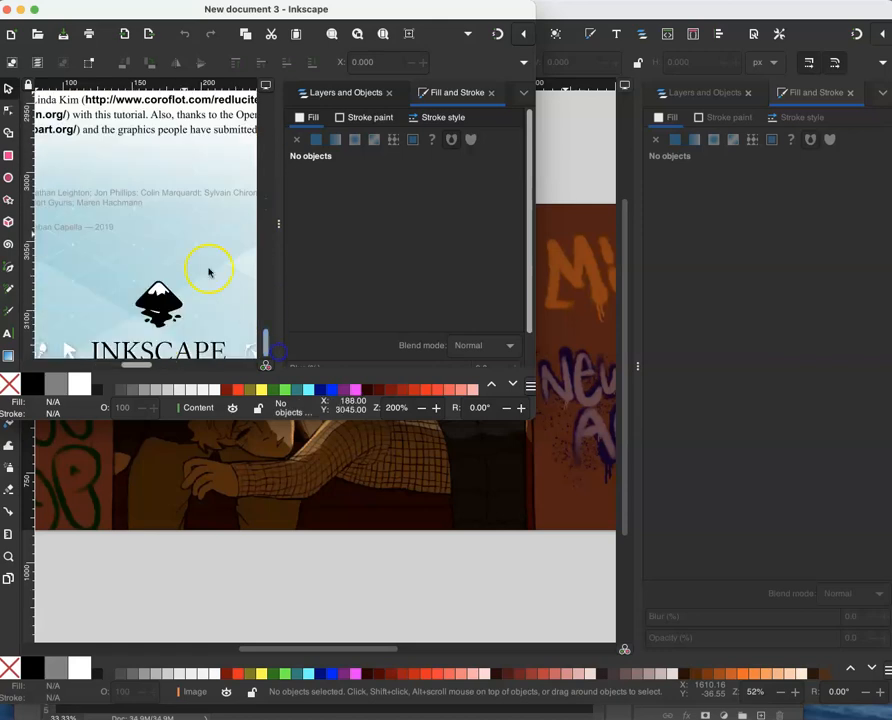
{"action": "left_click", "coordinate": [7, 9]}
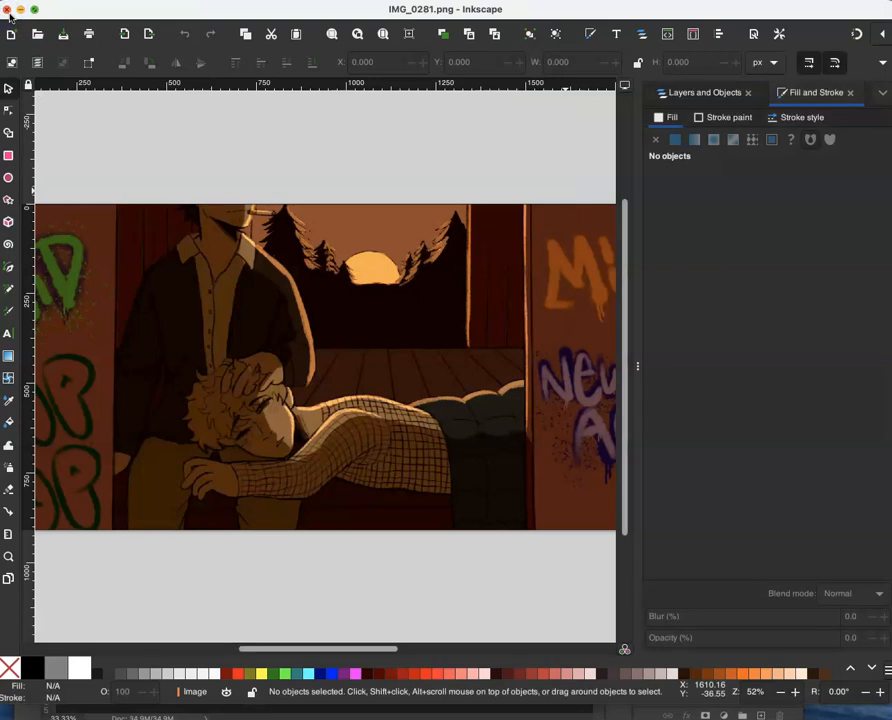
- Open the built-in Tips and Tricks tutorial, look through it to the end and close it
{"action": "left_click", "coordinate": [440, 0]}
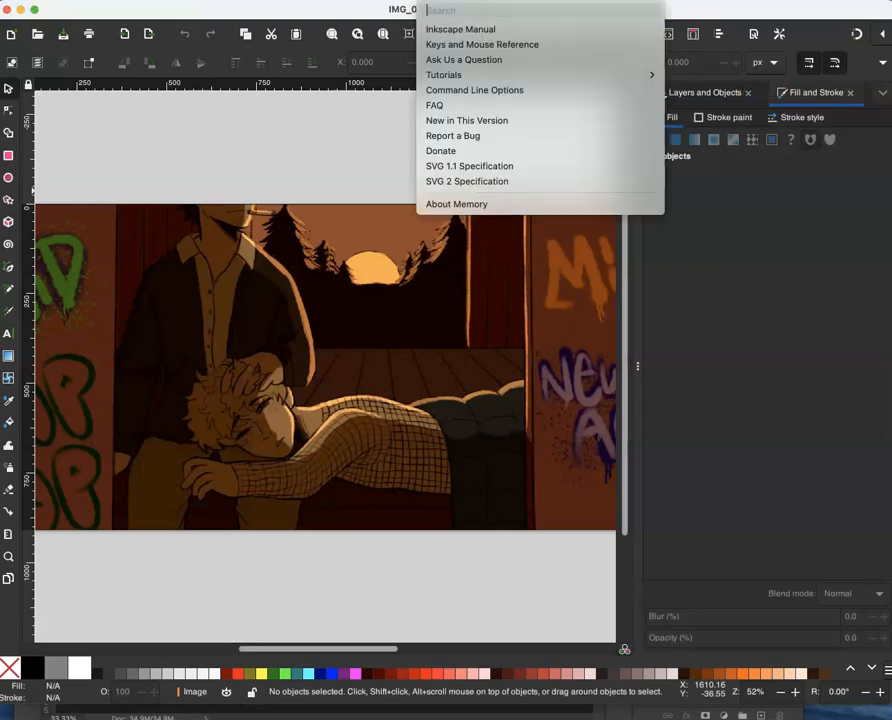
{"action": "mouse_move", "coordinate": [474, 75]}
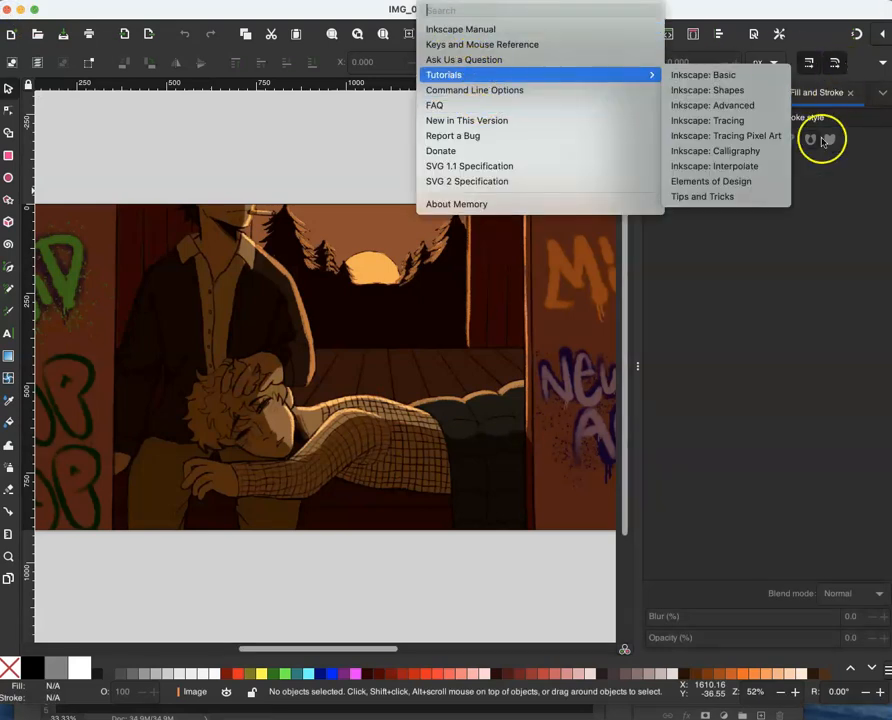
{"action": "left_click", "coordinate": [747, 198]}
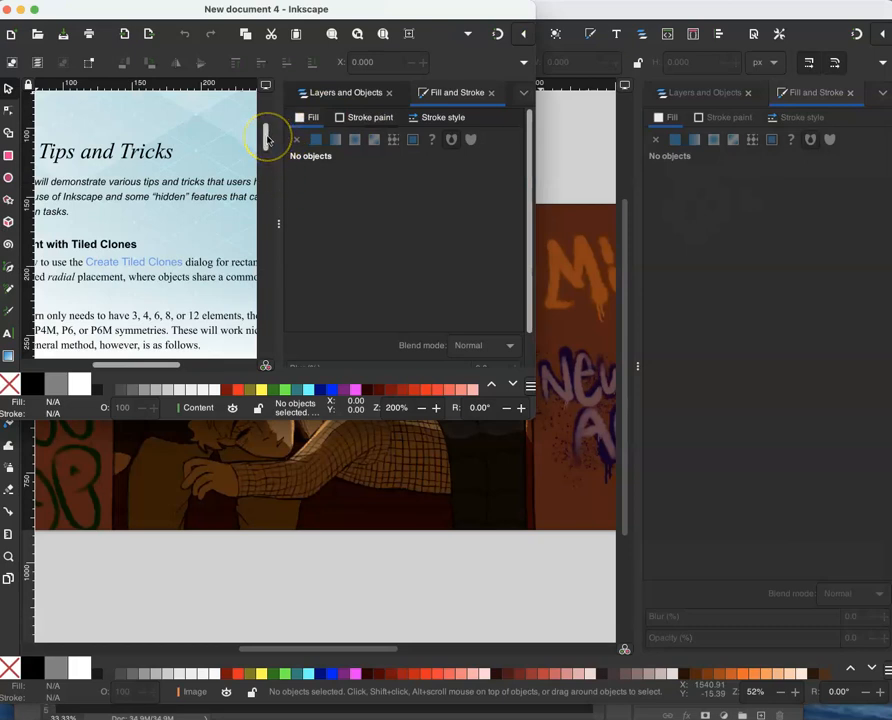
{"action": "left_click_drag", "start_coordinate": [266, 138], "coordinate": [282, 352]}
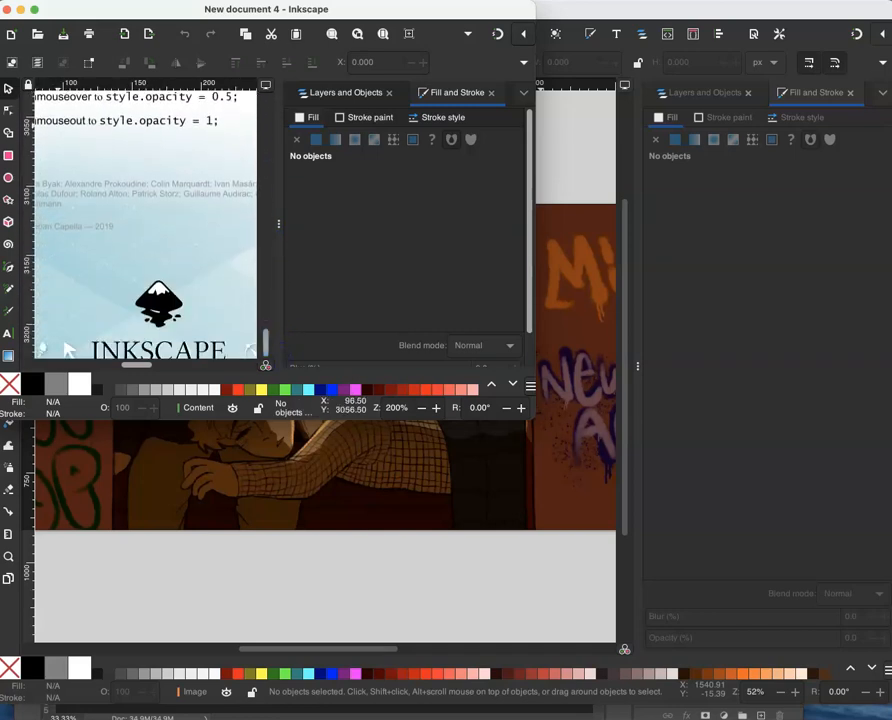
{"action": "left_click", "coordinate": [7, 10]}
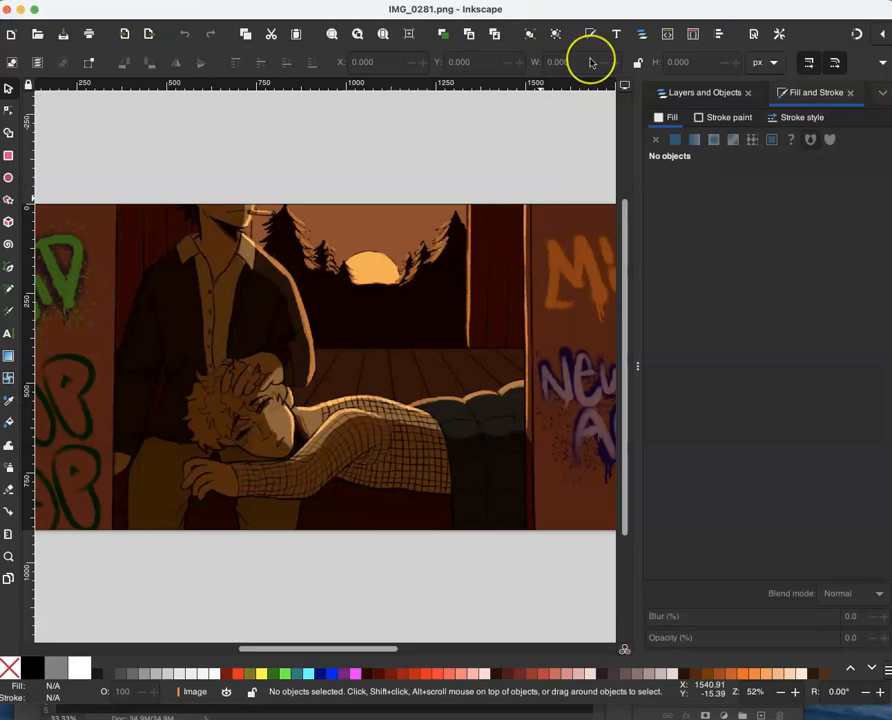
- Close the IMG_0281.png window and switch to the Heart Photo 1 image in GIMP, repositioning its window
{"action": "left_click", "coordinate": [7, 10]}
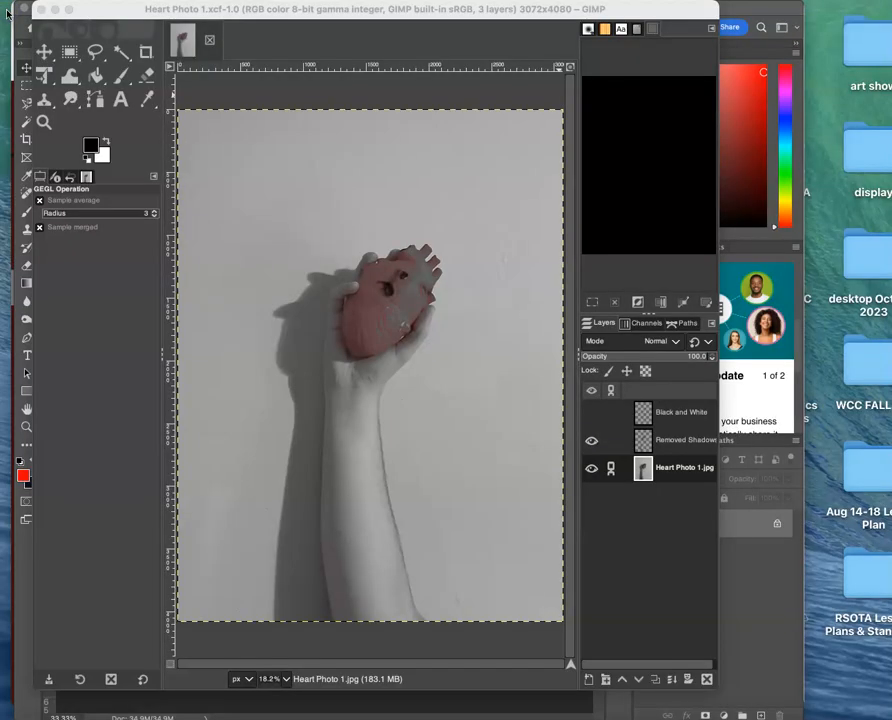
{"action": "left_click_drag", "start_coordinate": [114, 10], "coordinate": [71, 15]}
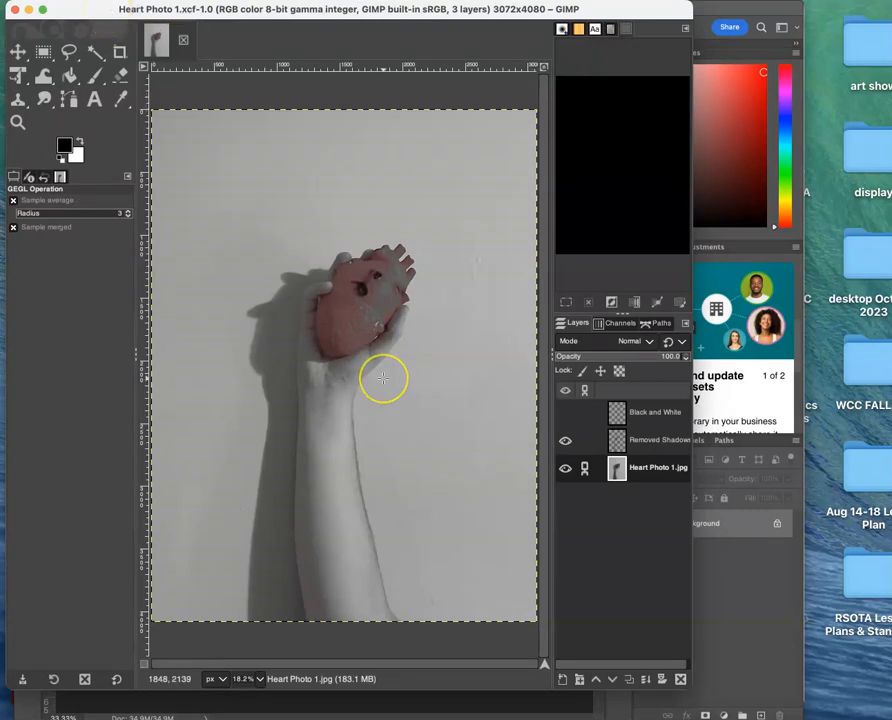
{"action": "left_click", "coordinate": [303, 303]}
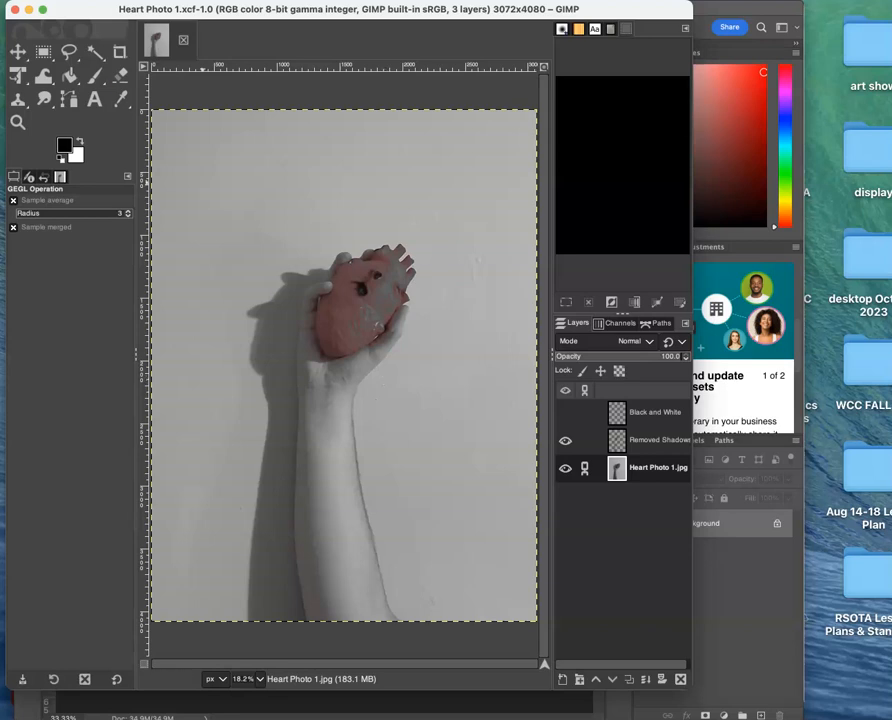
- Review the Save As options for saving Heart Photo 1 as an XCF file, and cancel without saving
{"action": "left_click", "coordinate": [78, 1]}
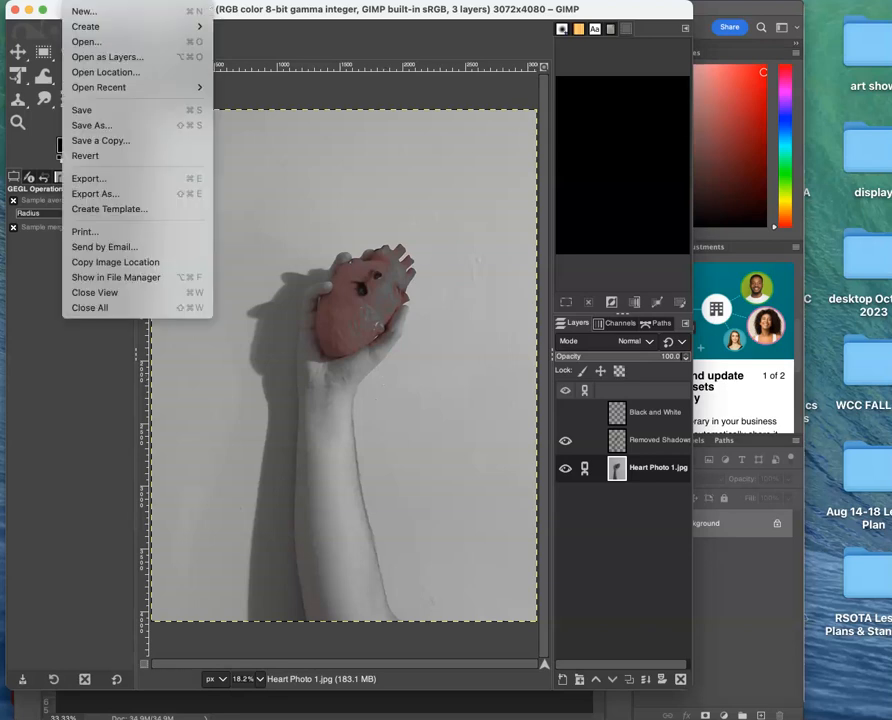
{"action": "left_click", "coordinate": [98, 125]}
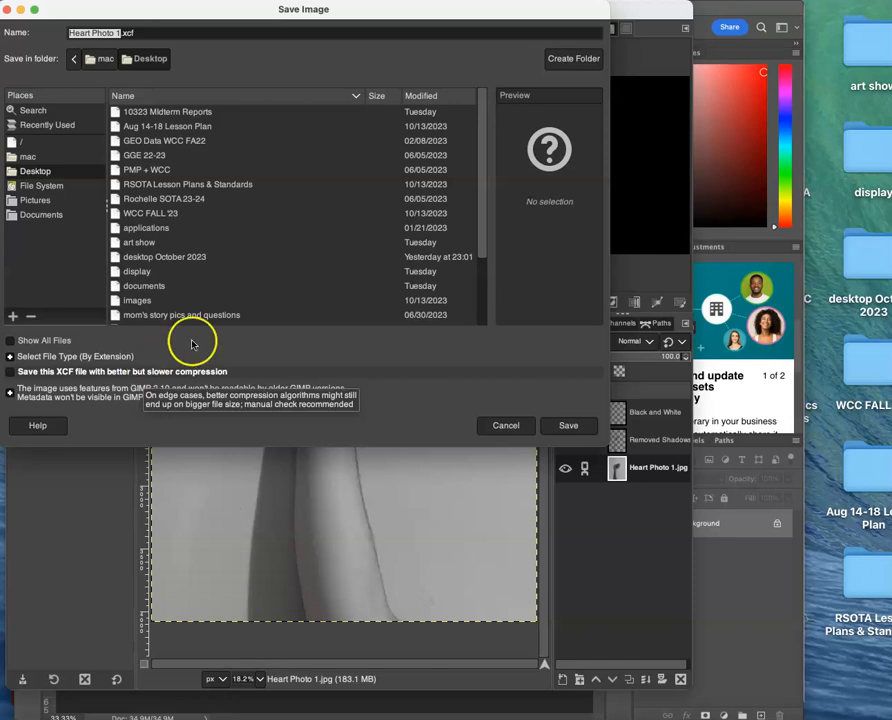
{"action": "left_click", "coordinate": [510, 428]}
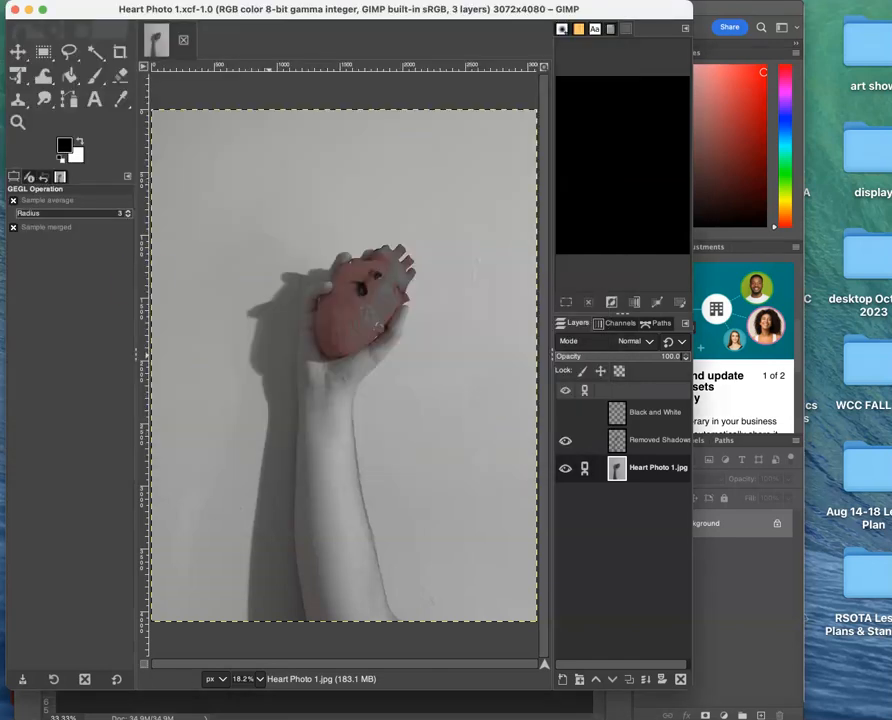
- Try exporting the image to the Desktop as Heart Photo 1.png, decline replacing the existing file and cancel the export
{"action": "left_click", "coordinate": [80, 0]}
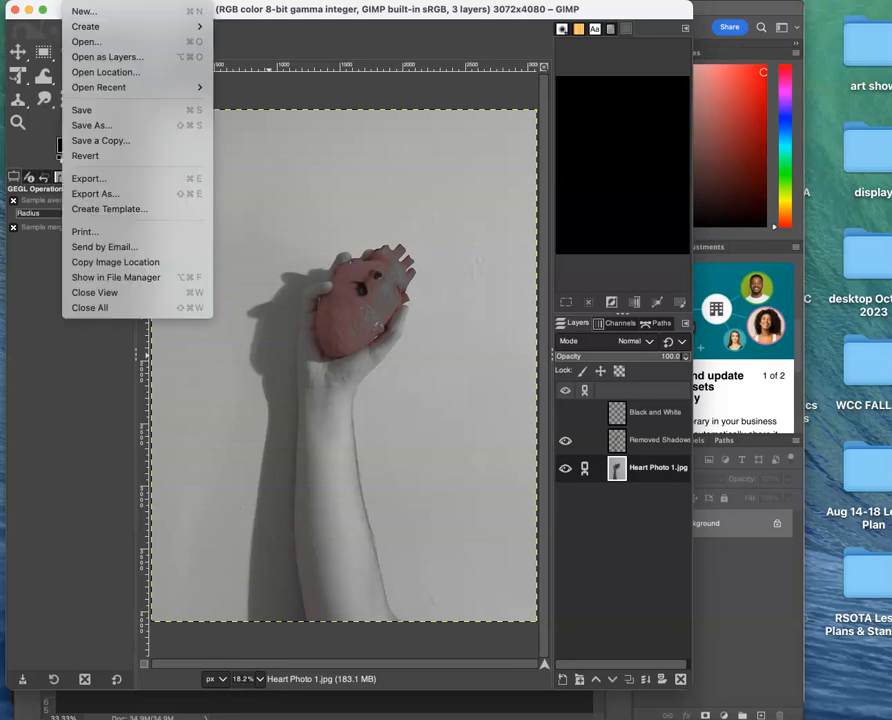
{"action": "left_click", "coordinate": [99, 181]}
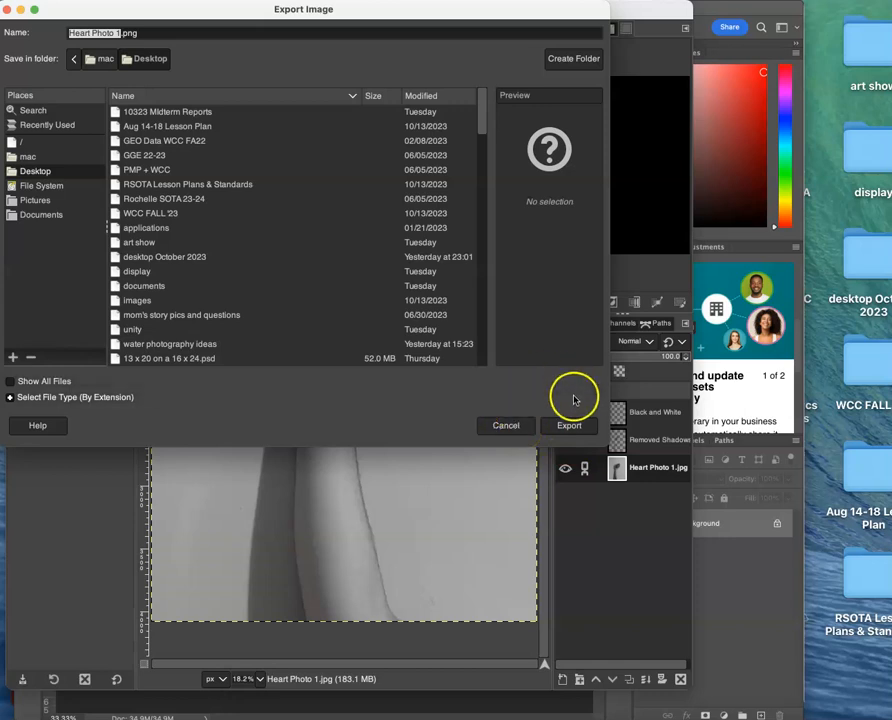
{"action": "left_click", "coordinate": [570, 426]}
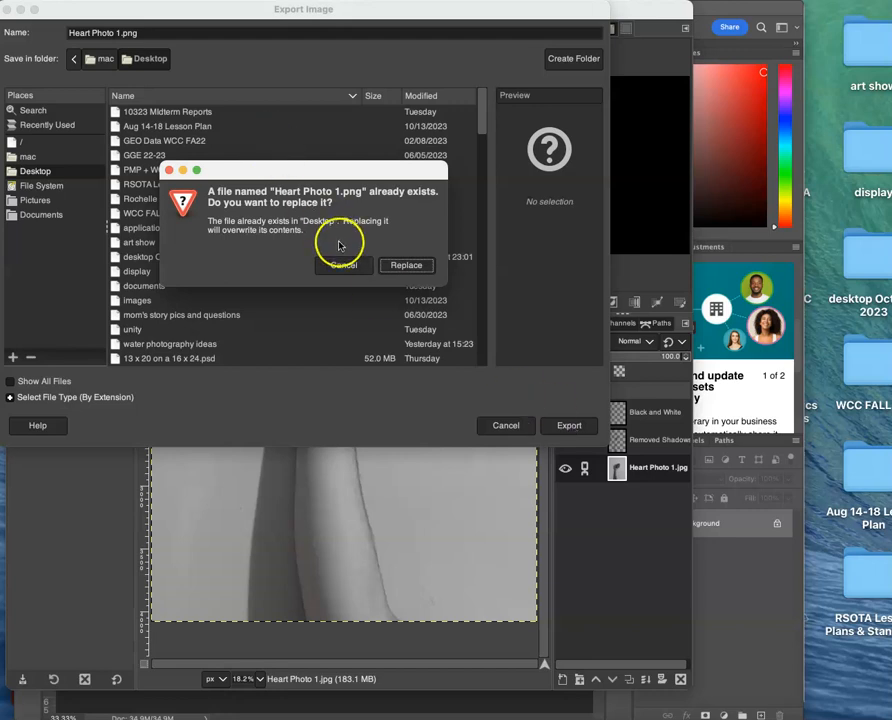
{"action": "left_click", "coordinate": [168, 171]}
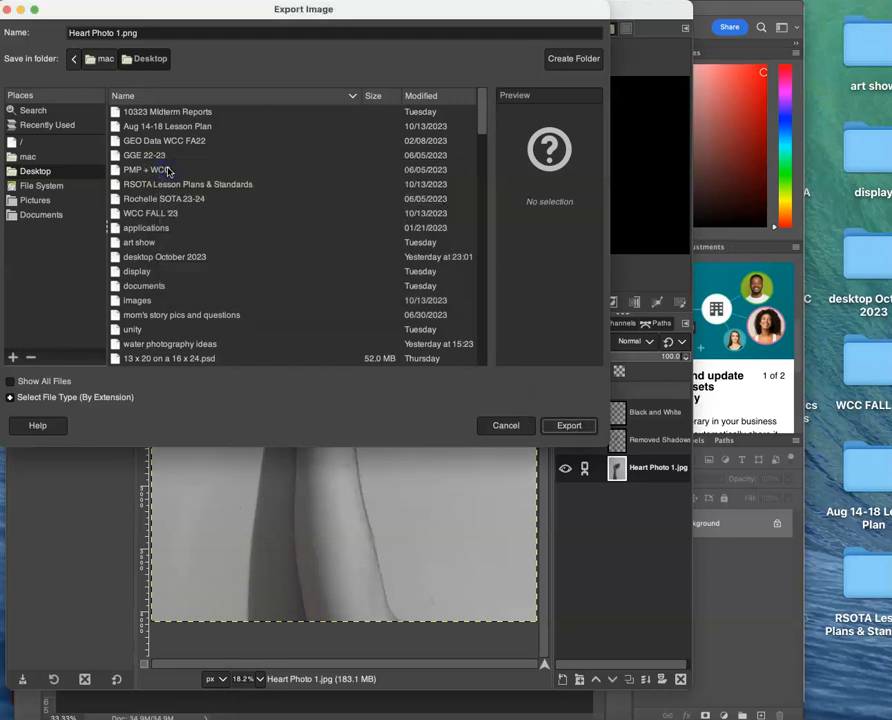
{"action": "left_click", "coordinate": [512, 426]}
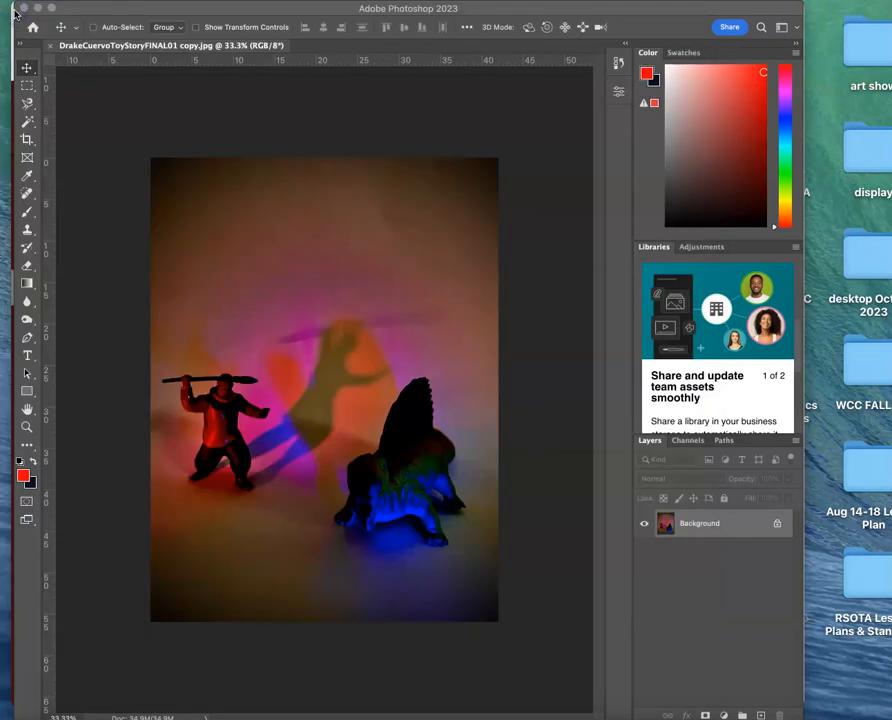
- Switch to Photoshop, reposition its window and review the Save a Copy options for the toy photo, cancelling without saving
{"action": "left_click_drag", "start_coordinate": [129, 6], "coordinate": [117, 8]}
{"action": "left_click", "coordinate": [120, 0]}
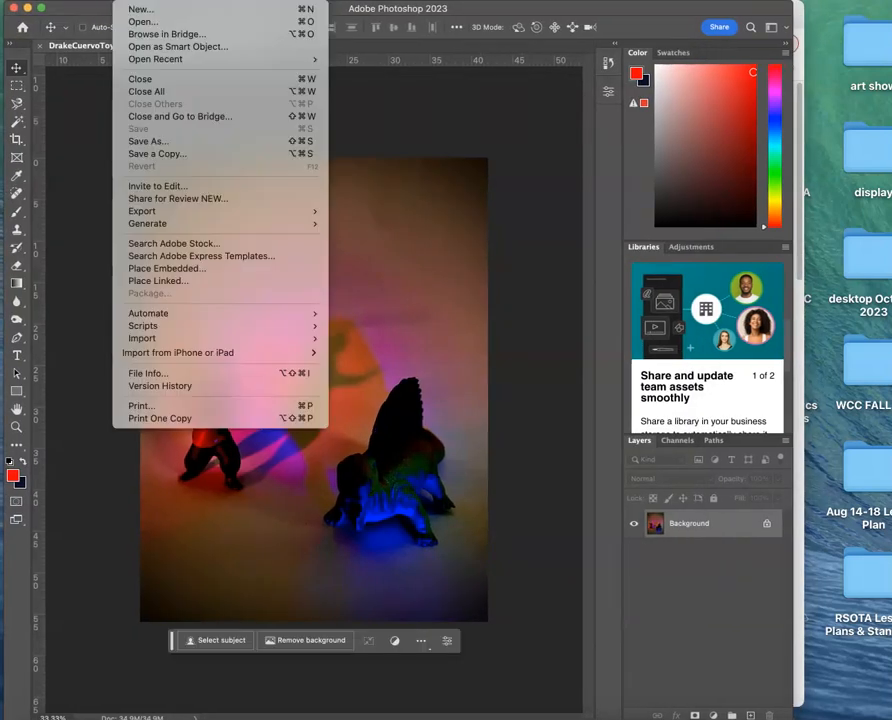
{"action": "left_click", "coordinate": [165, 154]}
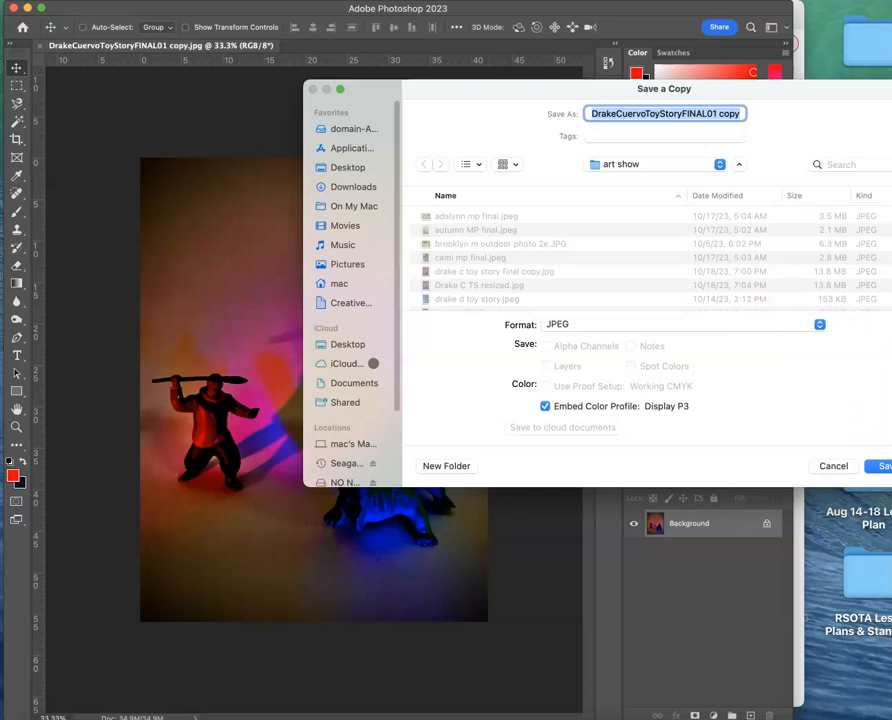
{"action": "left_click", "coordinate": [842, 466]}
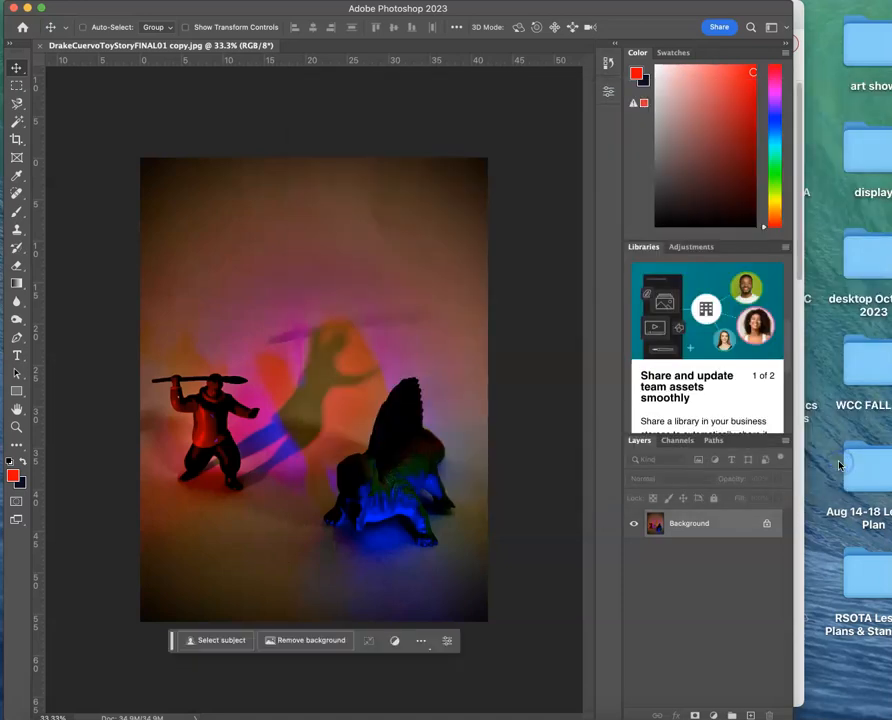
- Review the Save As options for the toy photo, including its folder and format, and cancel without saving
{"action": "left_click", "coordinate": [130, 2]}
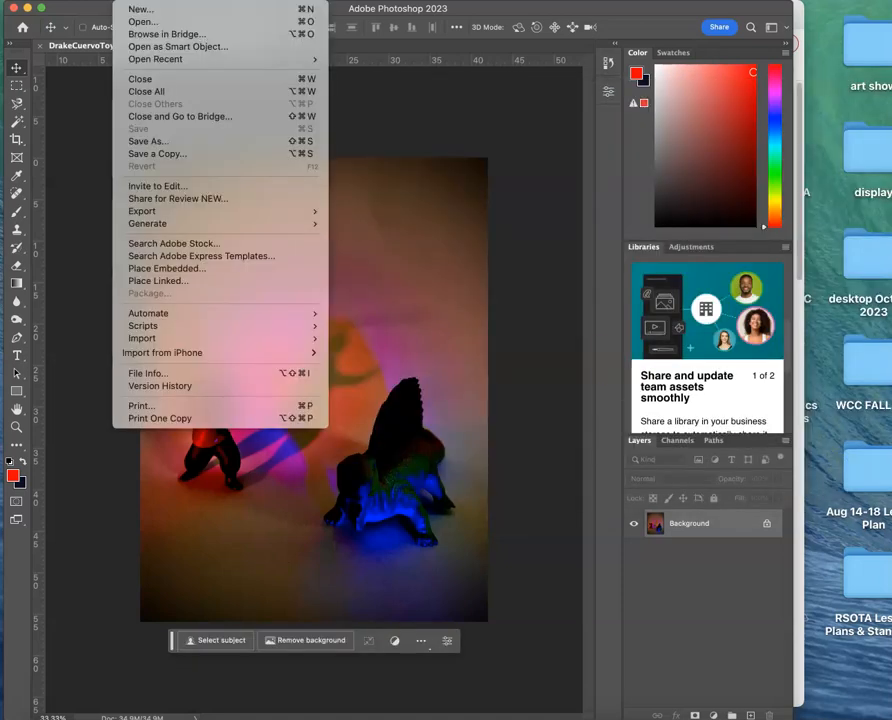
{"action": "left_click", "coordinate": [157, 142]}
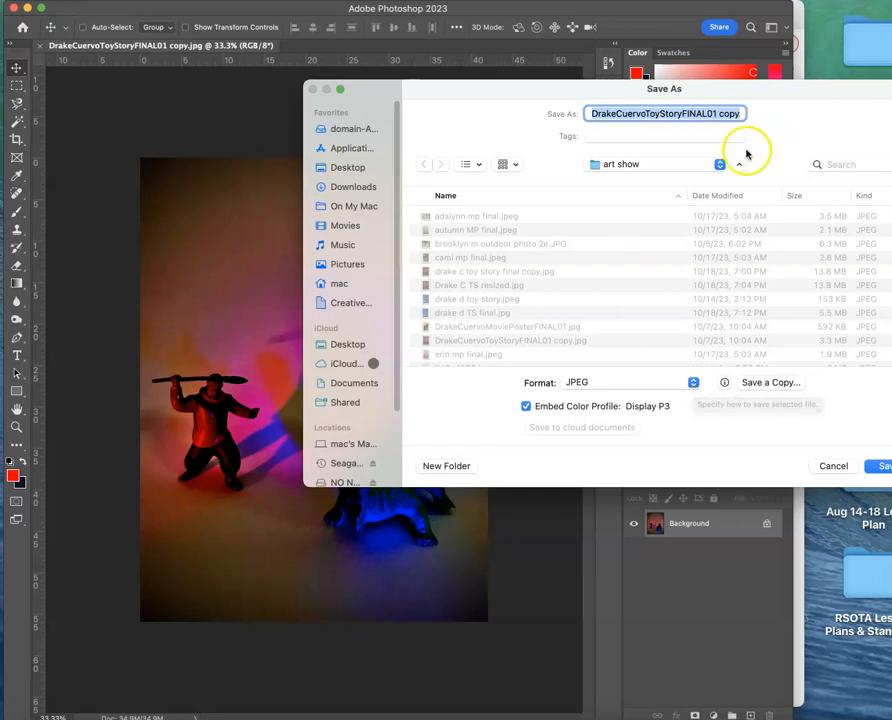
{"action": "left_click", "coordinate": [835, 467]}
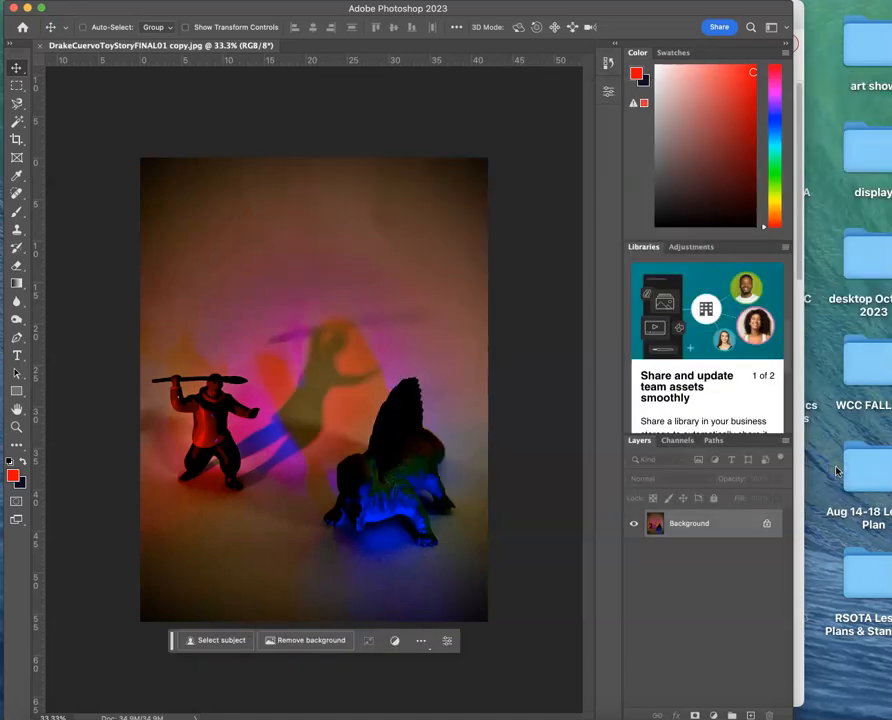
- Begin a new document and set its width to 16 inches and its height to 20 inches
{"action": "left_click", "coordinate": [796, 412]}
{"action": "left_click", "coordinate": [633, 8]}
{"action": "left_click", "coordinate": [128, 2]}
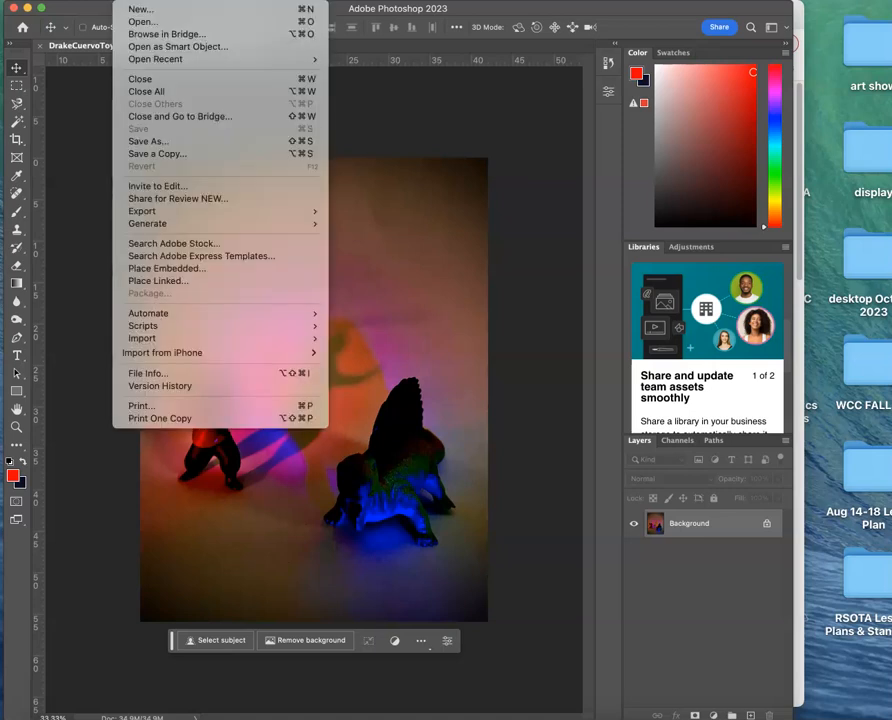
{"action": "left_click", "coordinate": [145, 10]}
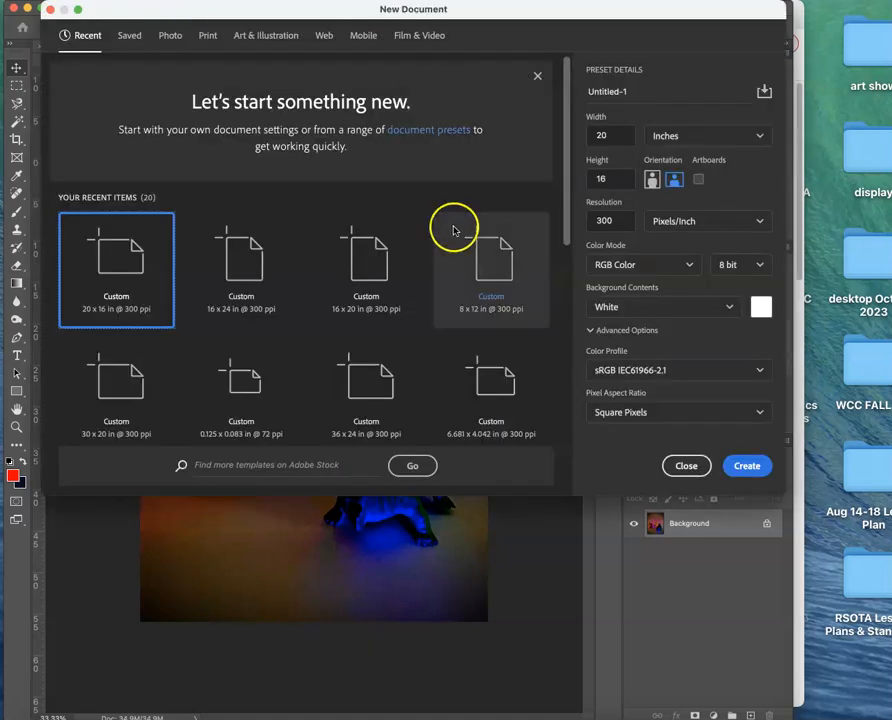
{"action": "left_click", "coordinate": [610, 135]}
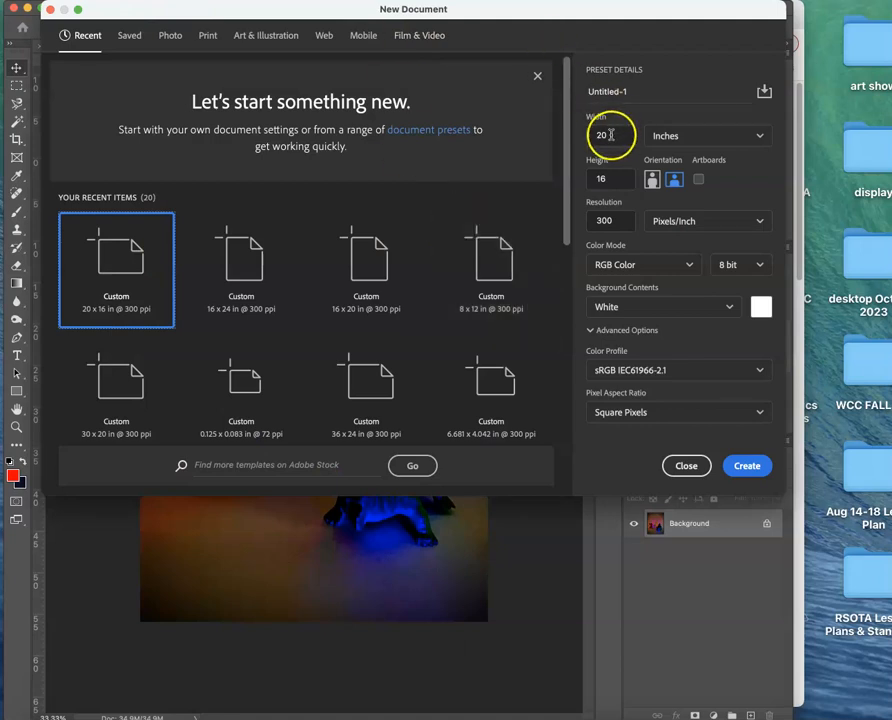
{"action": "left_click_drag", "start_coordinate": [610, 135], "coordinate": [584, 135]}
{"action": "type", "text": "1"}
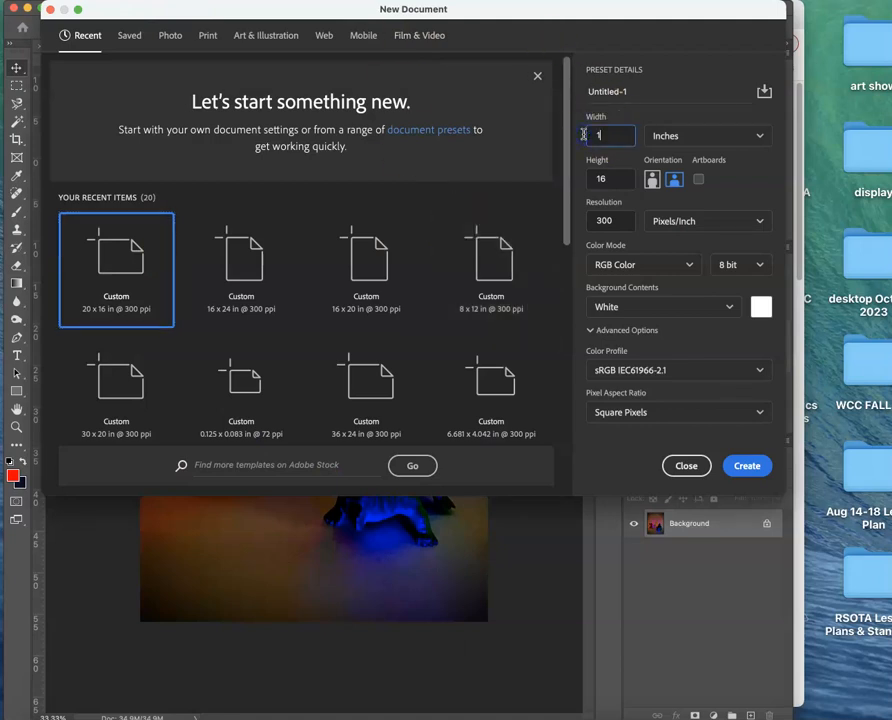
{"action": "type", "text": "6"}
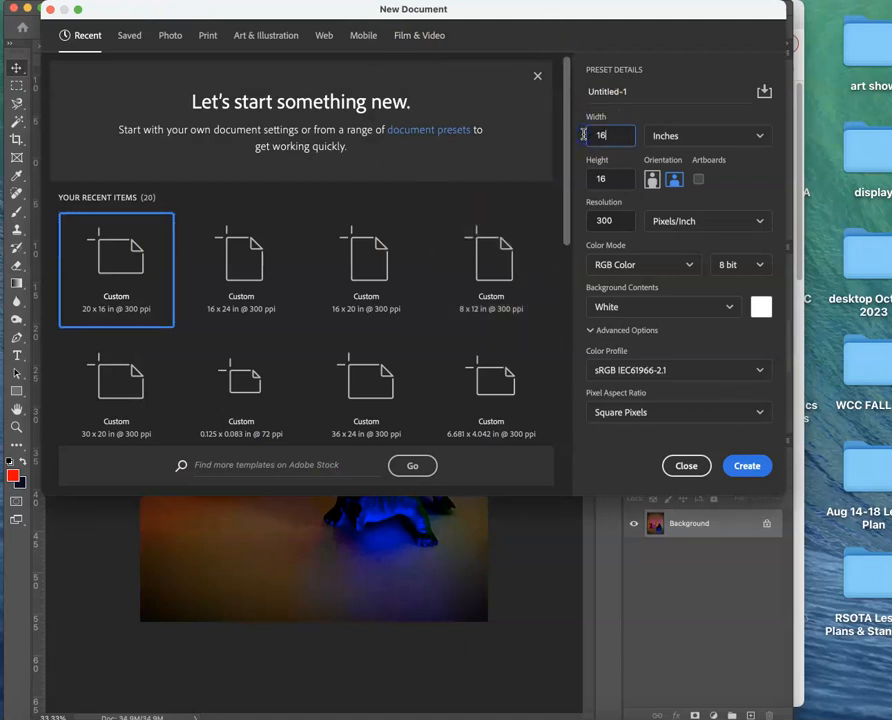
{"action": "double_click", "coordinate": [622, 181]}
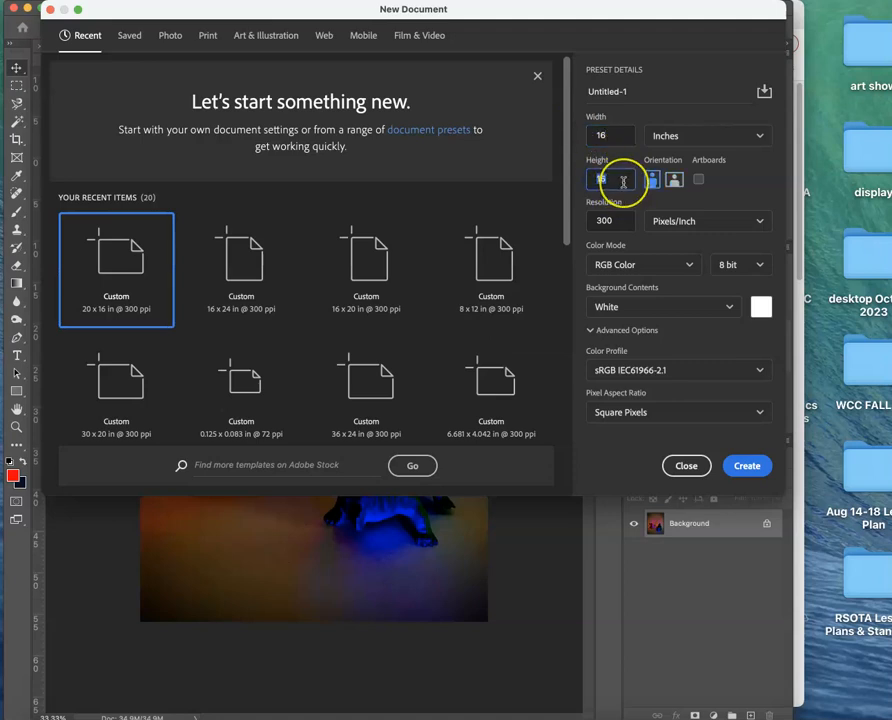
{"action": "type", "text": "20"}
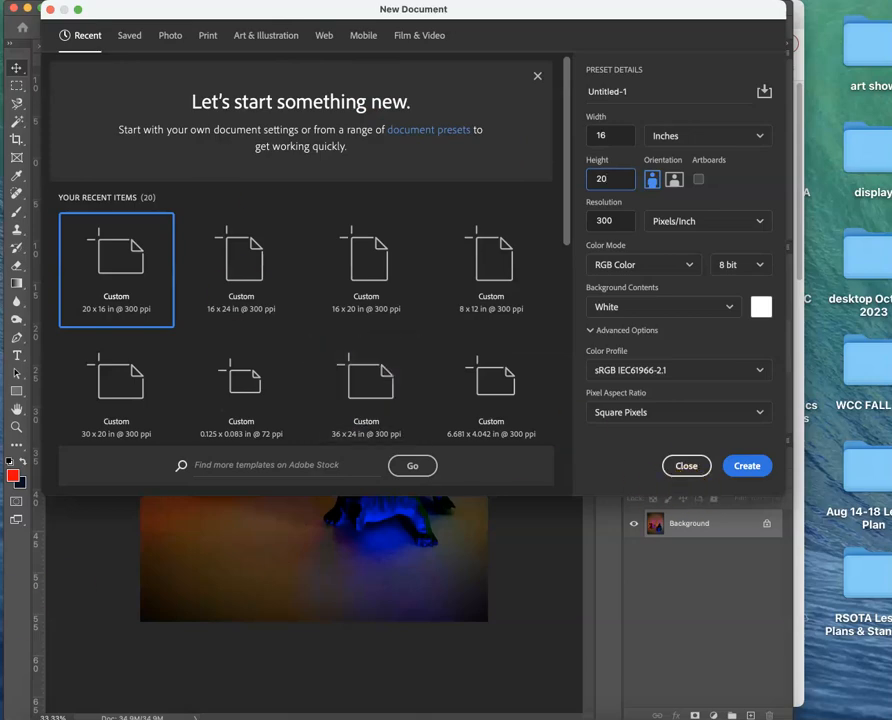
- Check the available poster print sizes in the saved screenshot, and close it and the course page's browser window
{"action": "left_click", "coordinate": [36, 684]}
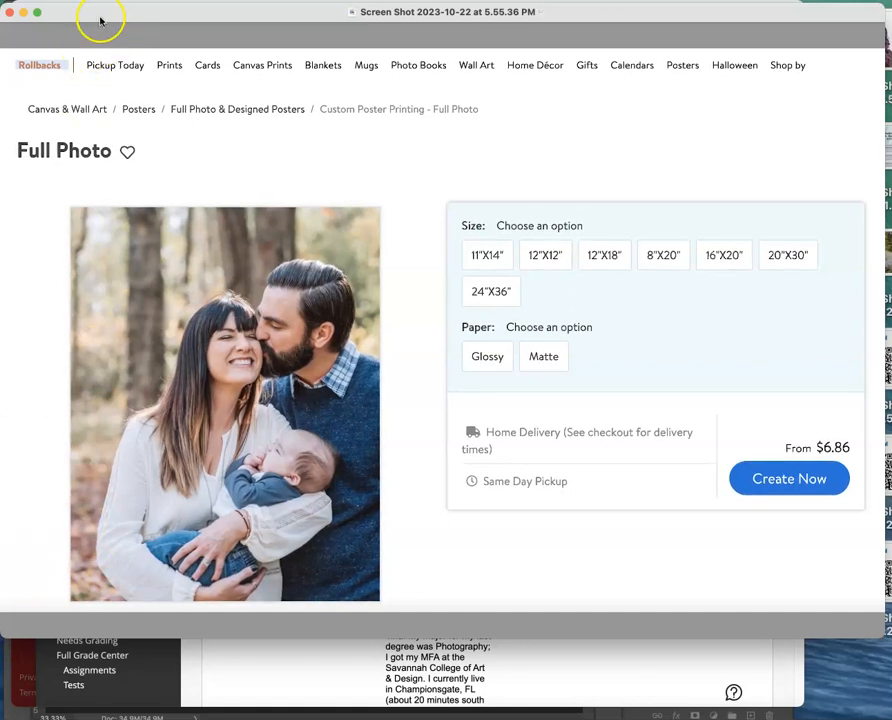
{"action": "key", "text": "super+shift+4"}
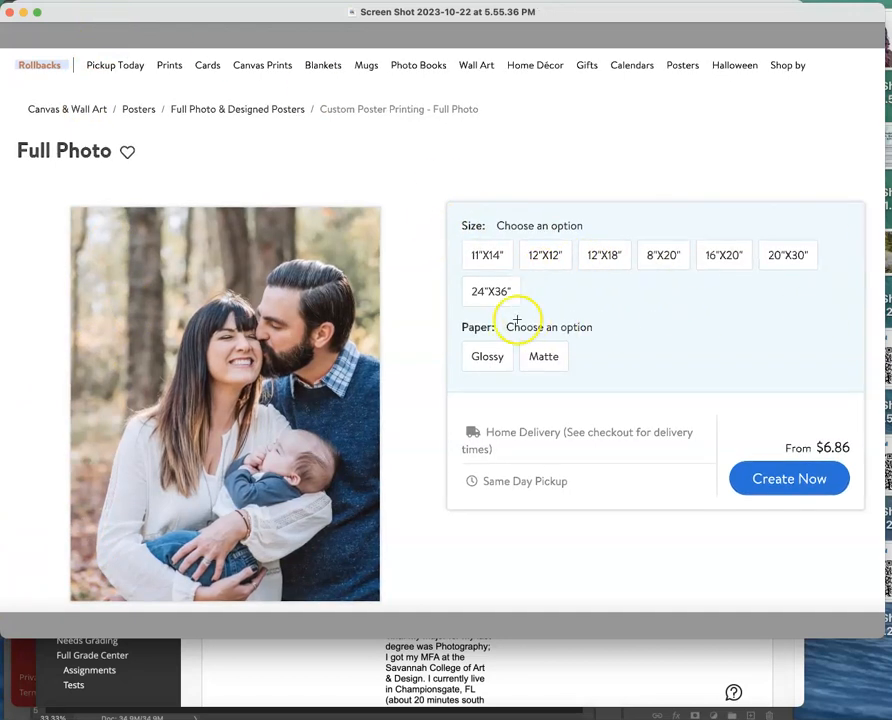
{"action": "left_click", "coordinate": [10, 12]}
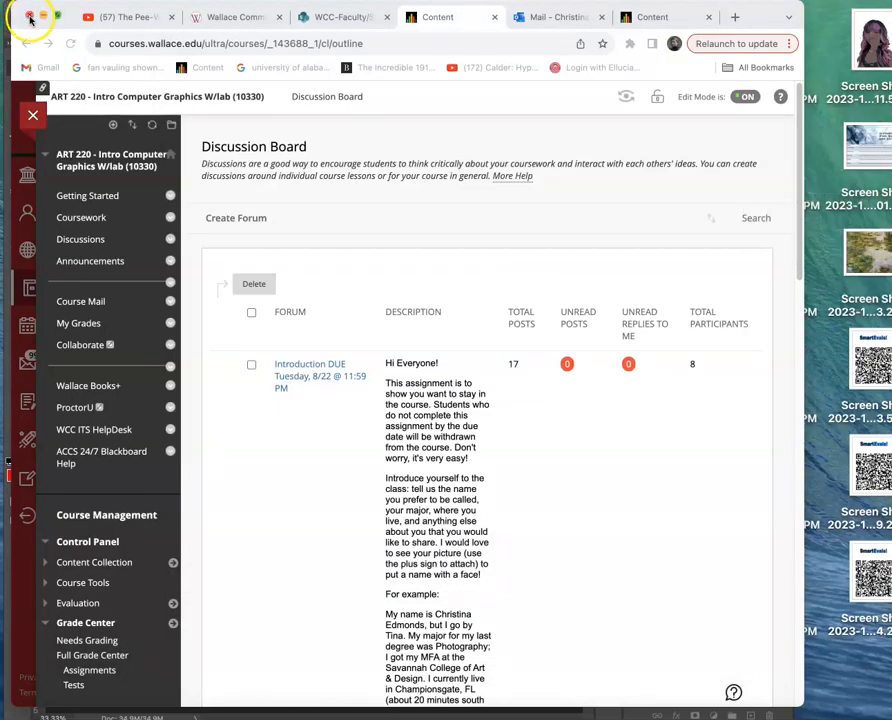
{"action": "left_click", "coordinate": [30, 17]}
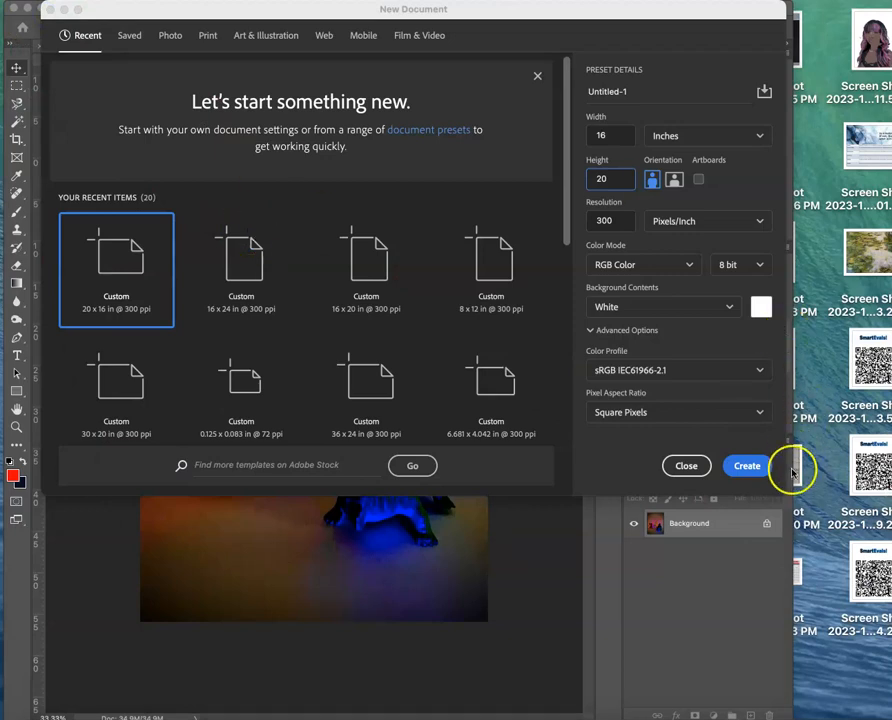
- Create the blank 16 by 20 inch document at 300 pixels/inch and switch back to the toy photo
{"action": "left_click", "coordinate": [748, 466]}
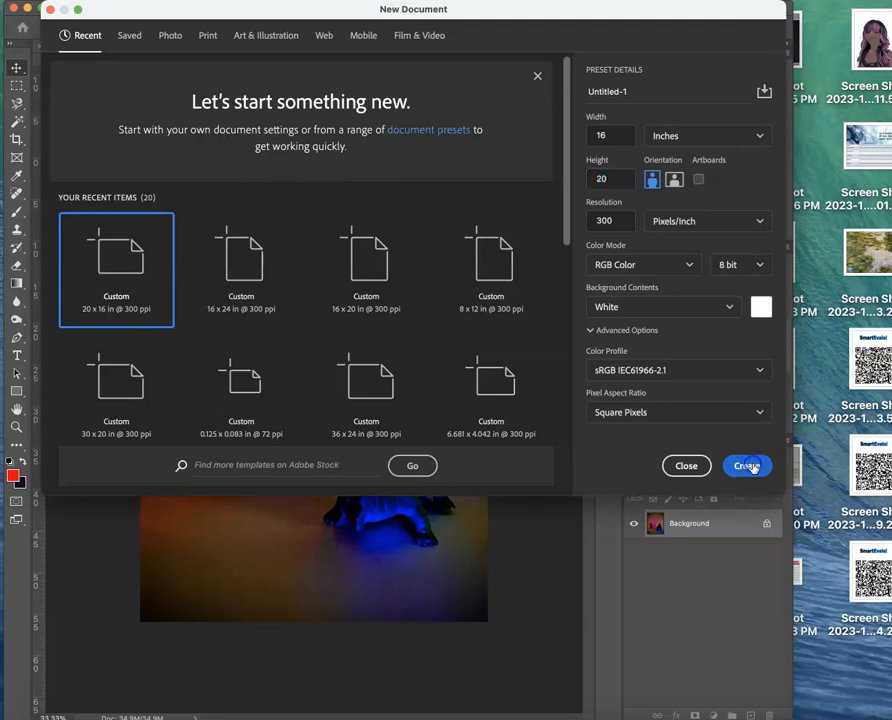
{"action": "left_click", "coordinate": [752, 467]}
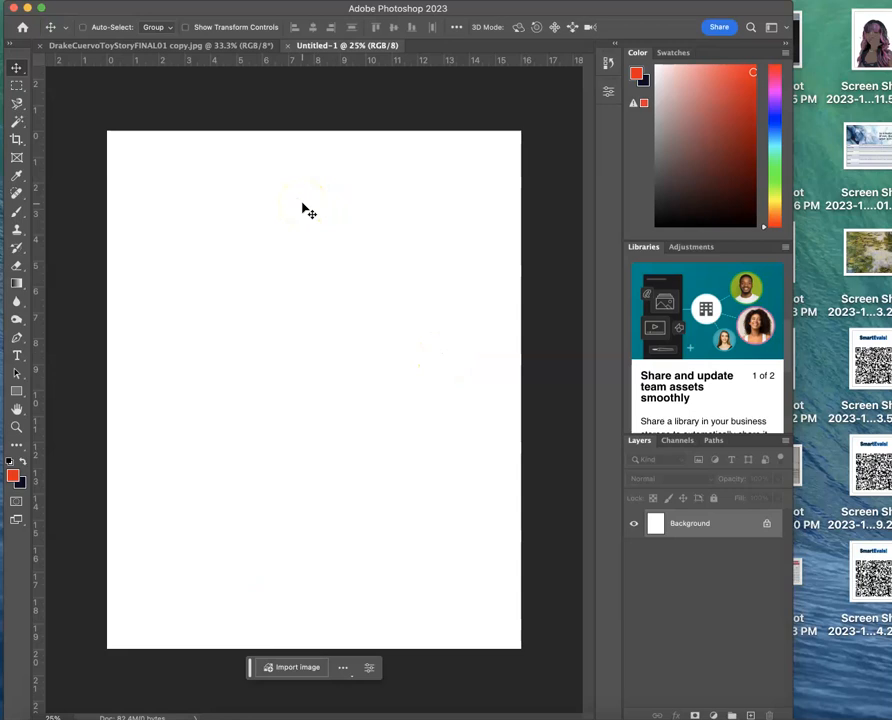
{"action": "left_click", "coordinate": [130, 46]}
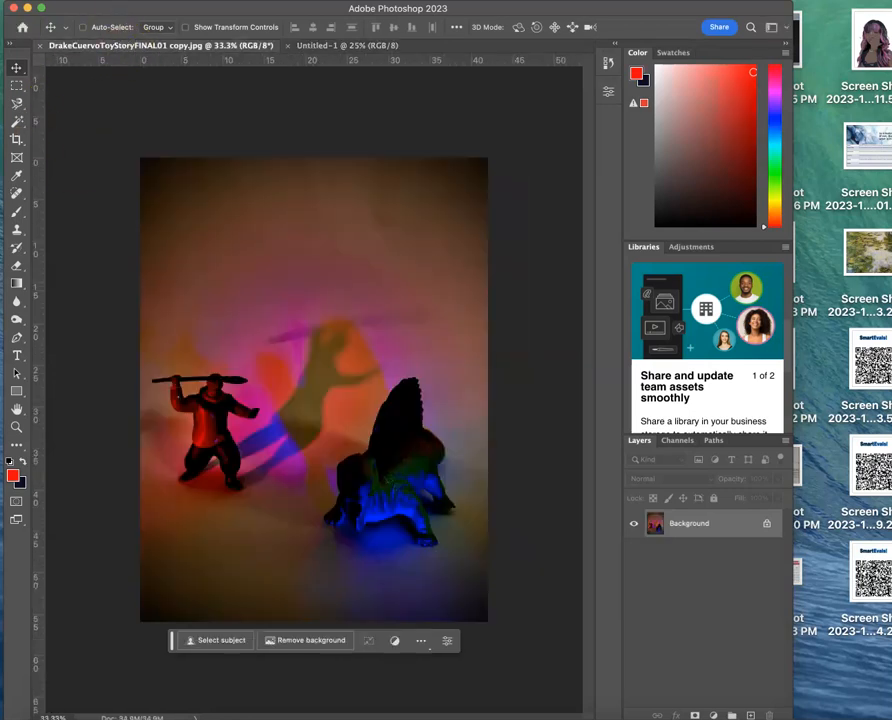
- Resample the toy photo to a resolution of 300 pixels/inch with Image Size
{"action": "left_click", "coordinate": [190, 0]}
{"action": "left_click", "coordinate": [208, 31]}
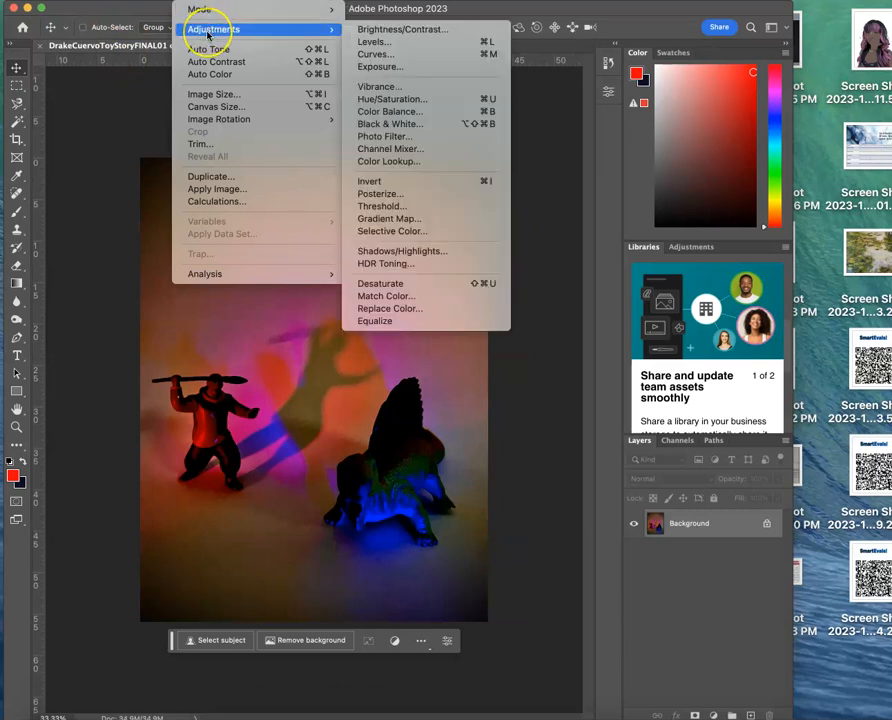
{"action": "left_click", "coordinate": [220, 97]}
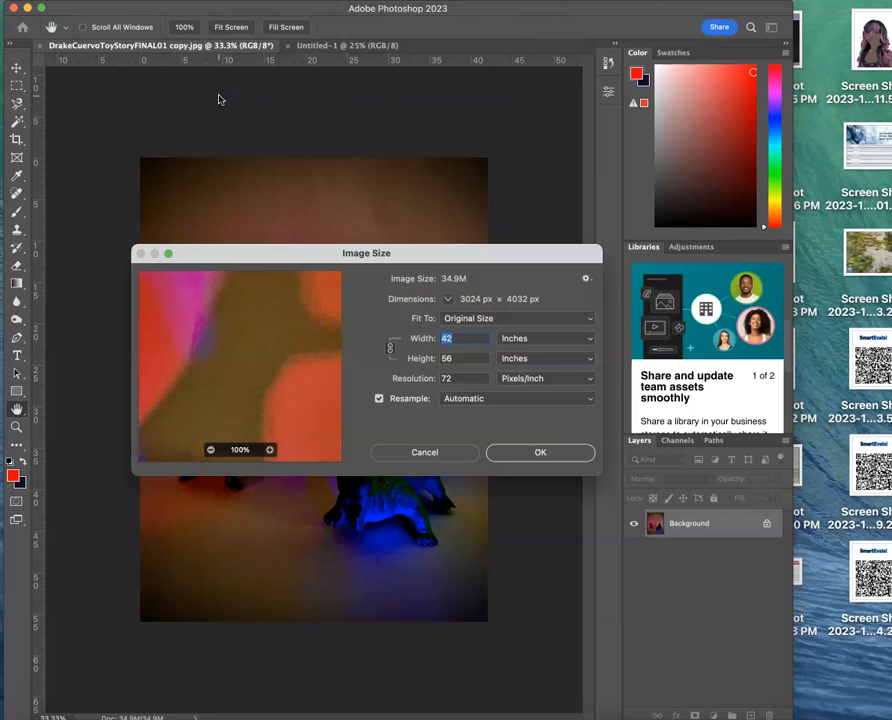
{"action": "left_click_drag", "start_coordinate": [460, 378], "coordinate": [436, 378]}
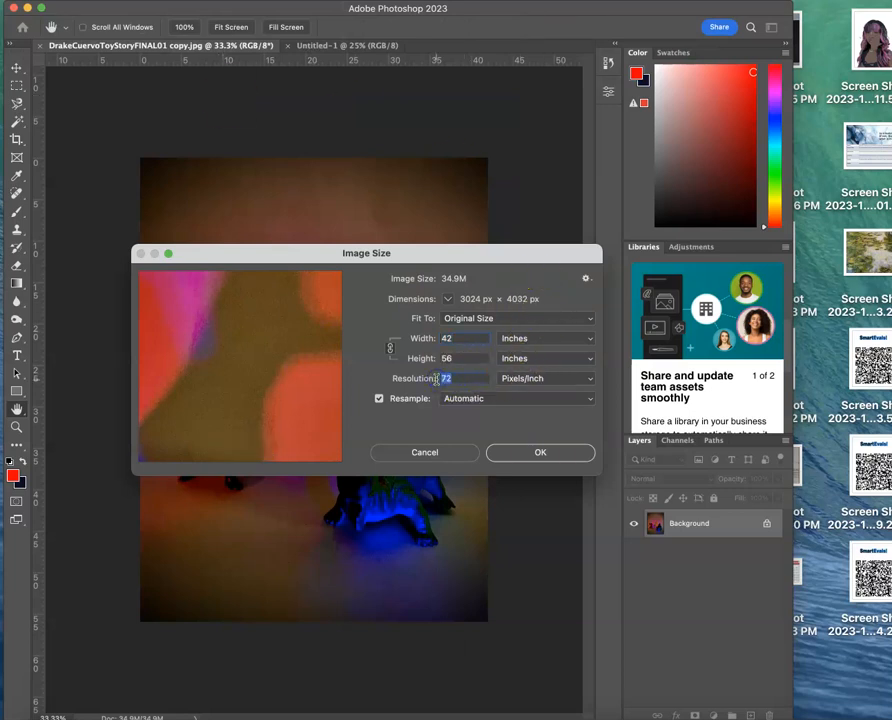
{"action": "type", "text": "300"}
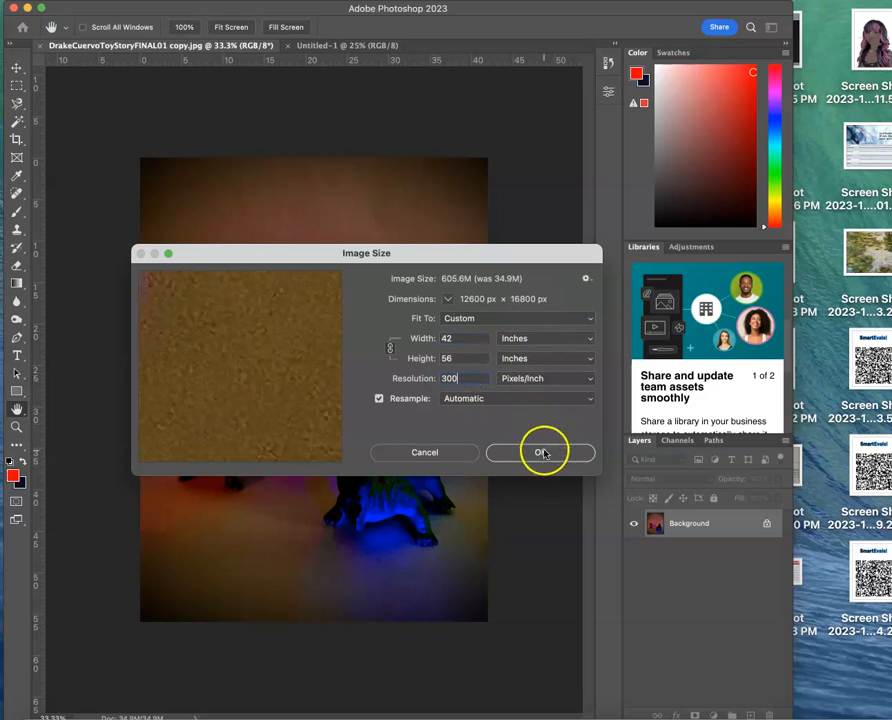
{"action": "left_click", "coordinate": [543, 452]}
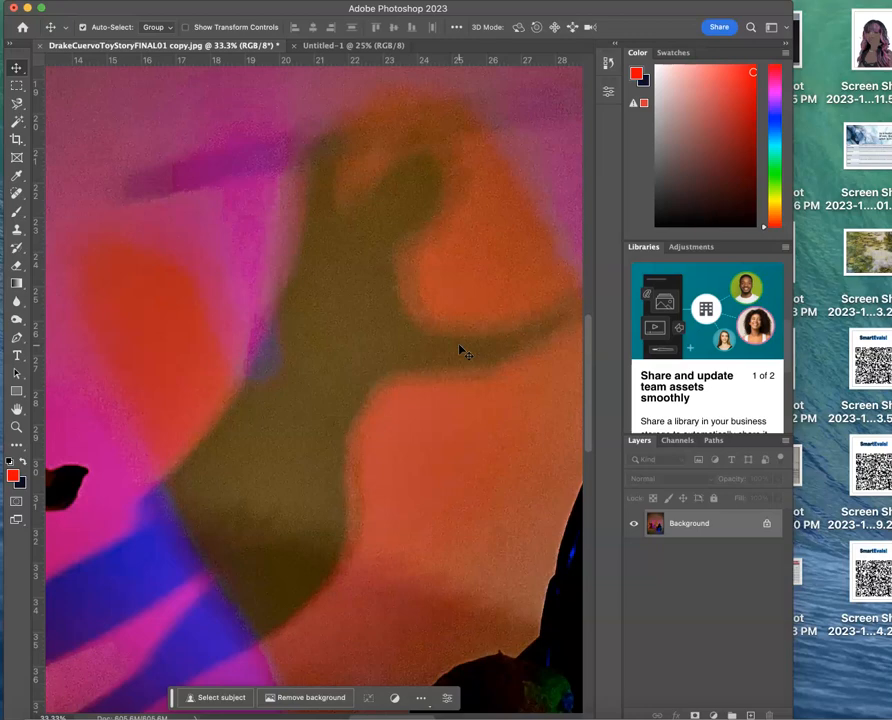
- Arrange the toy photo and the blank document side by side with Tile All Vertically
{"action": "key", "text": "super+minus"}
{"action": "key", "text": "super+minus"}
{"action": "key", "text": "super+minus"}
{"action": "key", "text": "super+minus"}
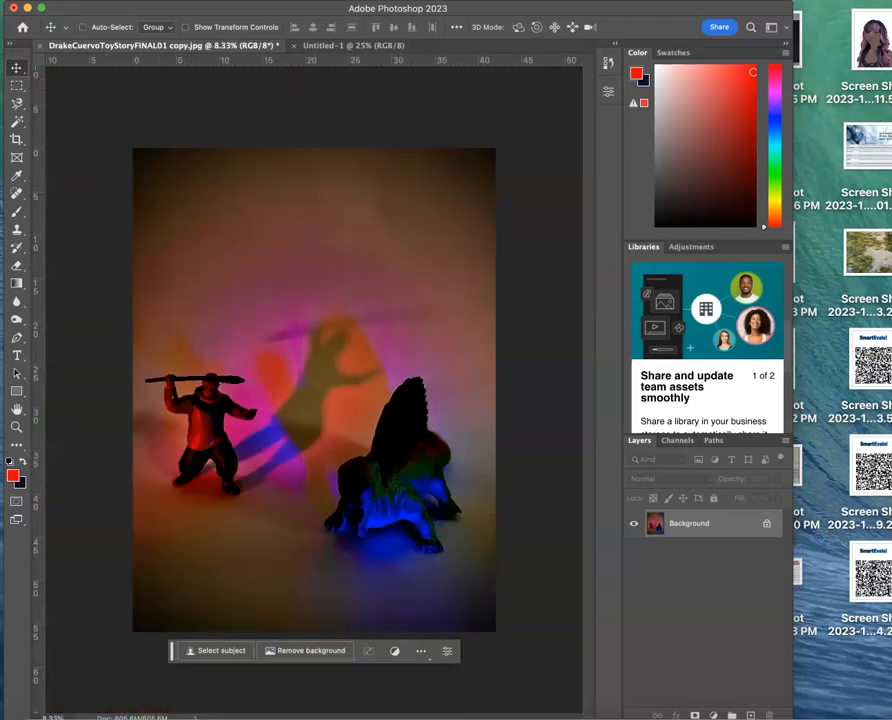
{"action": "left_click", "coordinate": [476, 2]}
{"action": "mouse_move", "coordinate": [486, 8]}
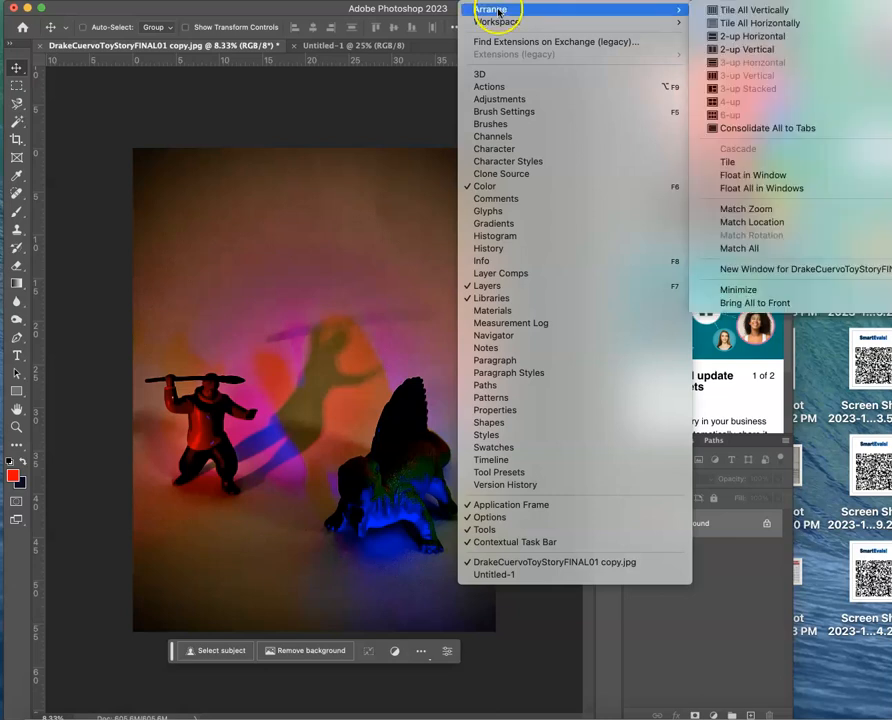
{"action": "left_click", "coordinate": [779, 9]}
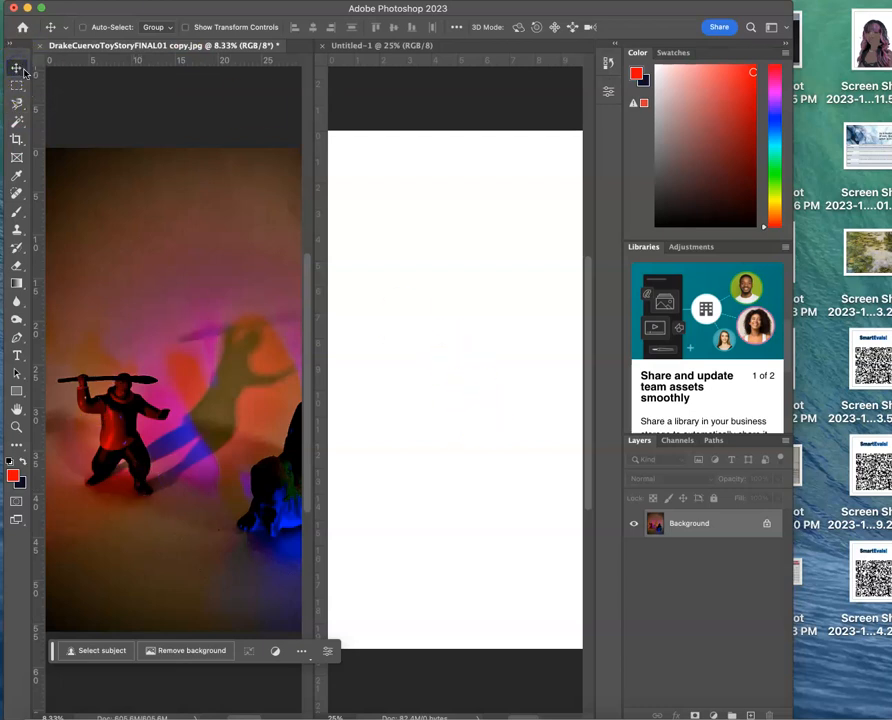
- Copy the toy photo into the blank document as a new layer and close the original photo
{"action": "left_click", "coordinate": [198, 388]}
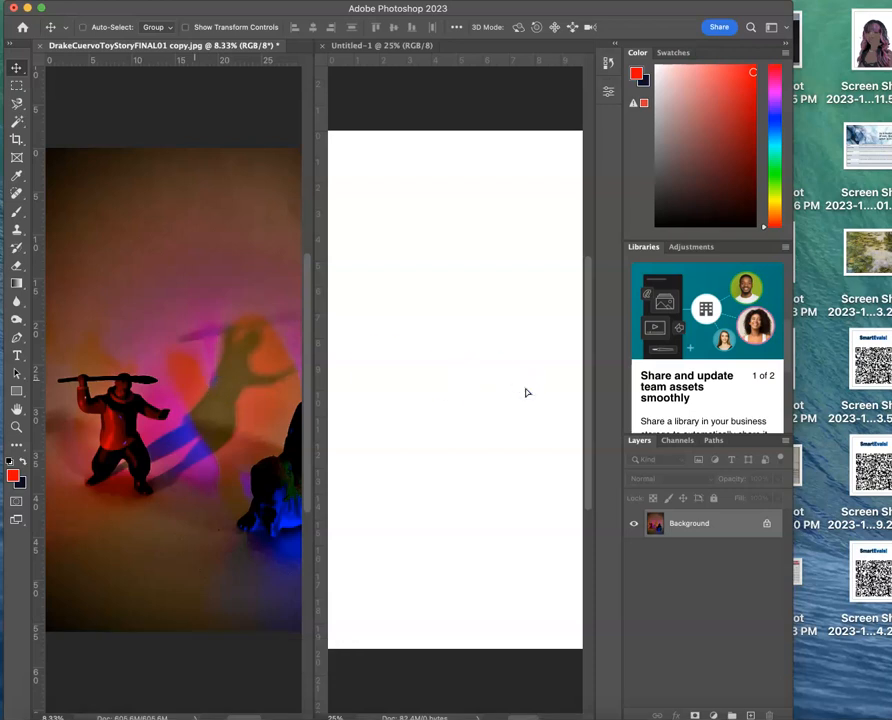
{"action": "key", "text": "super+v"}
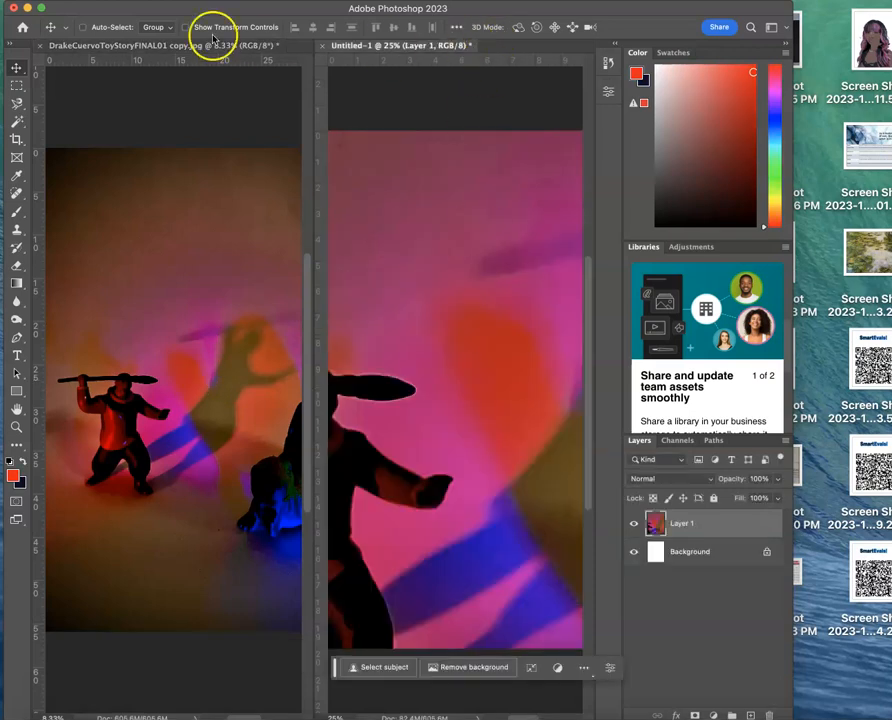
{"action": "left_click", "coordinate": [40, 46]}
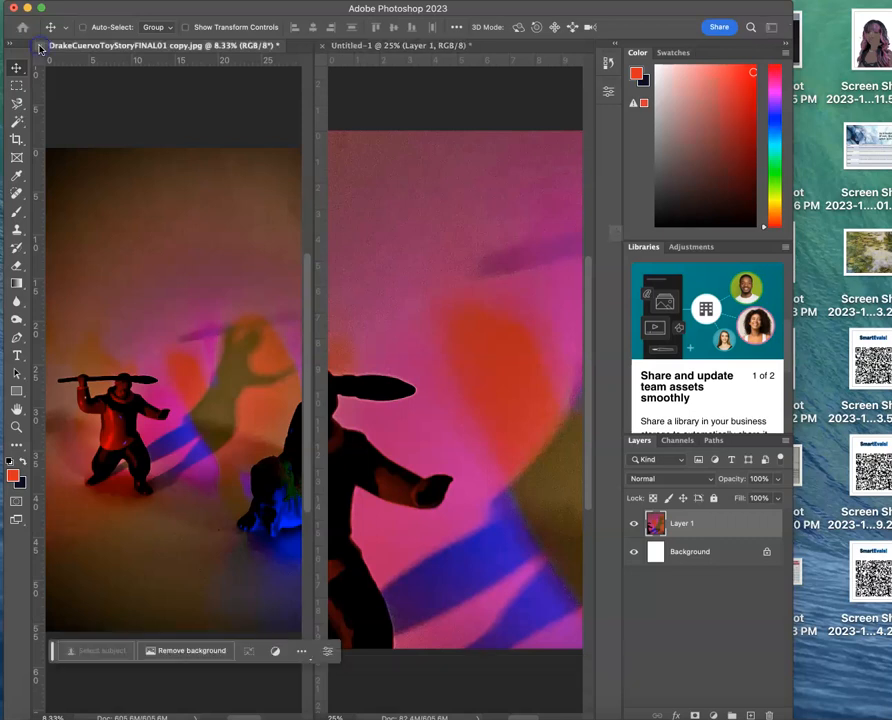
{"action": "left_click", "coordinate": [618, 286]}
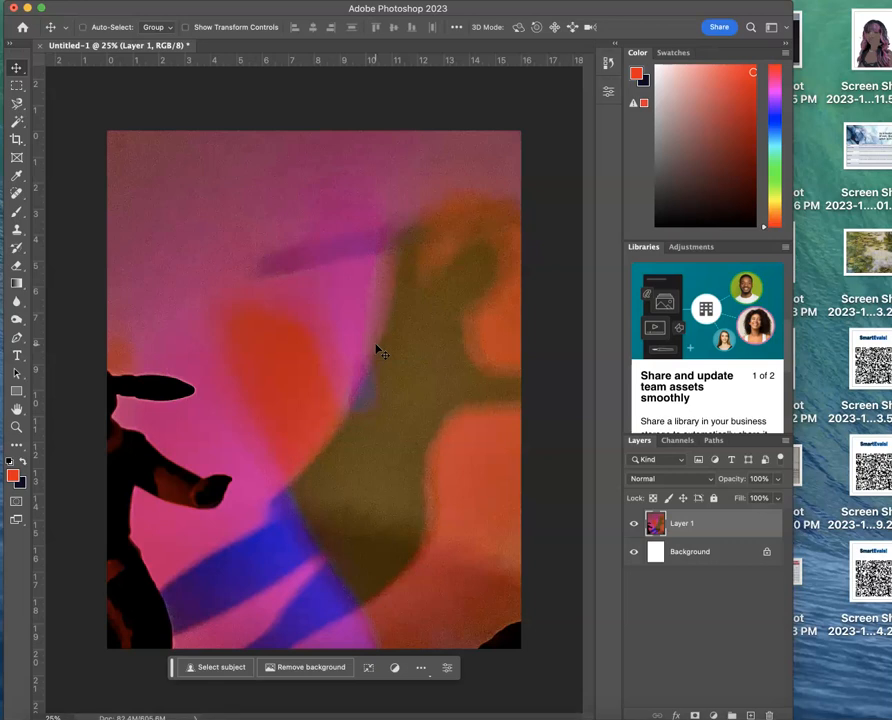
- Free-transform the toy photo layer to 38.10% width and 35.71% height so it fills the canvas, and commit the change
{"action": "key", "text": "super+t"}
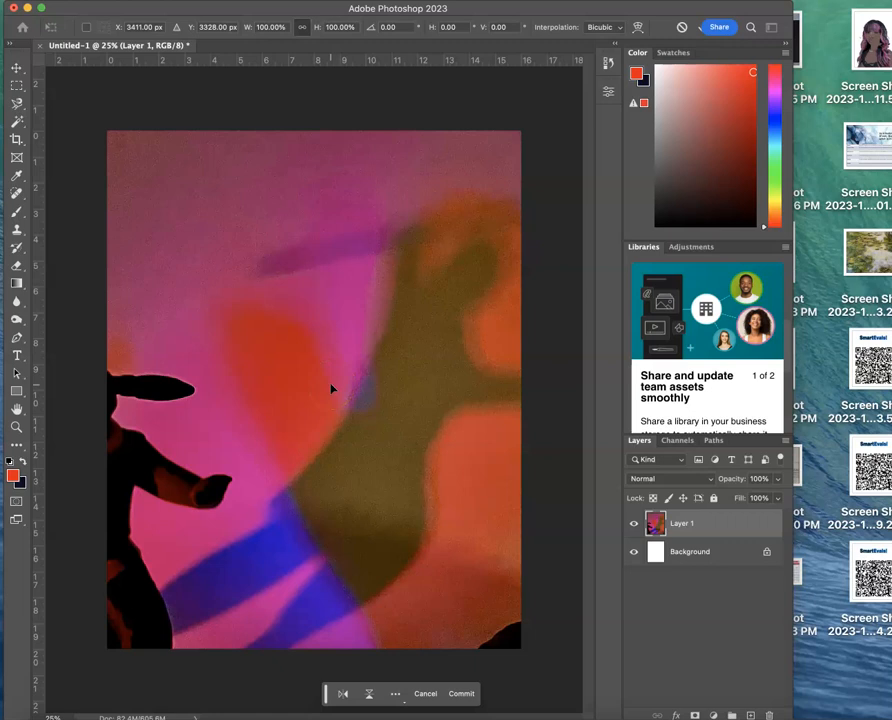
{"action": "key", "text": "super+minus"}
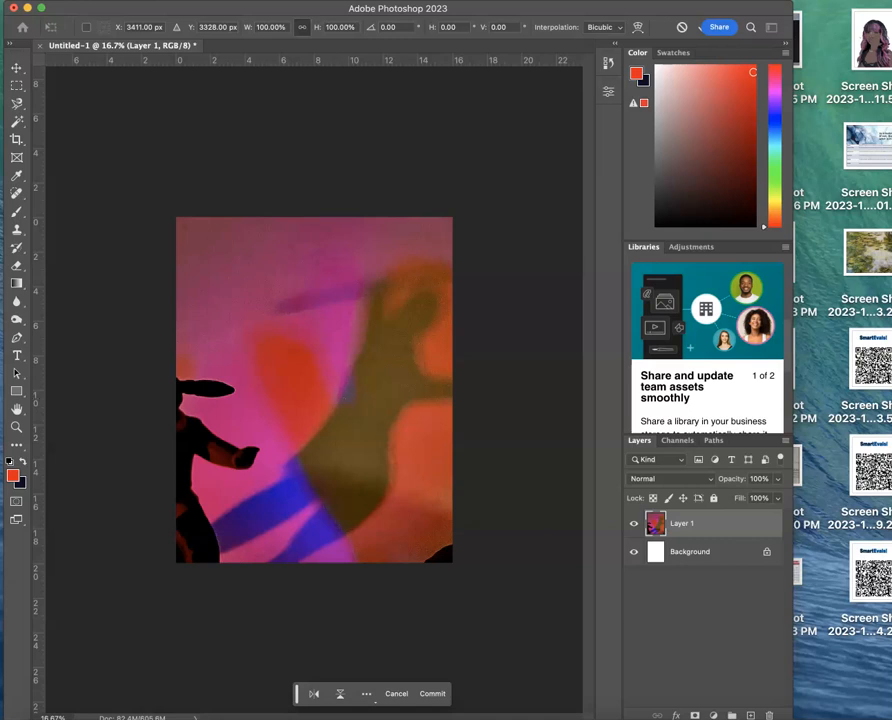
{"action": "key", "text": "super+minus"}
{"action": "key", "text": "super+minus"}
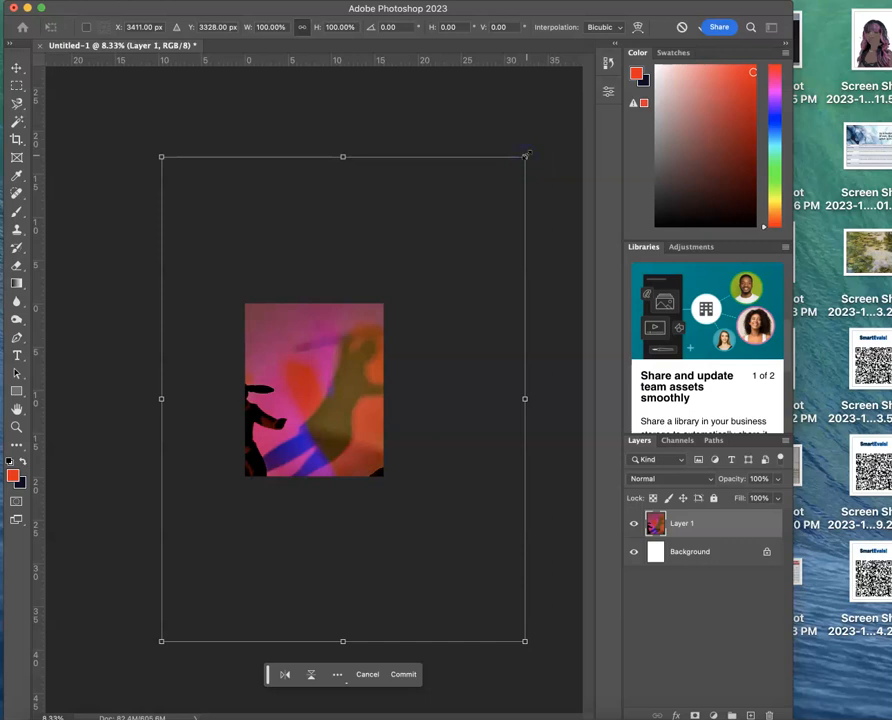
{"action": "left_click_drag", "start_coordinate": [526, 156], "coordinate": [387, 304]}
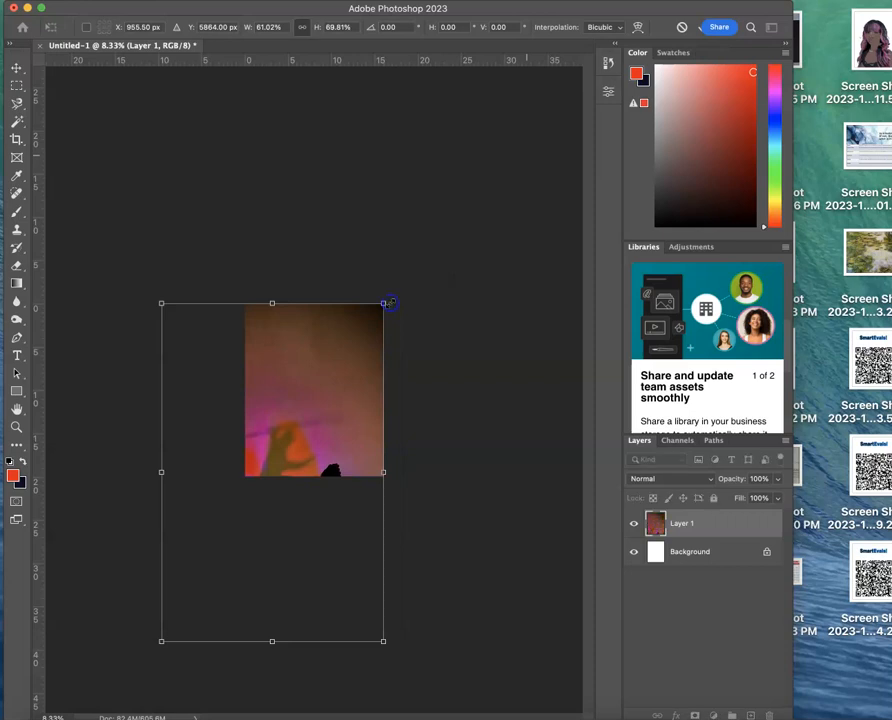
{"action": "left_click_drag", "start_coordinate": [161, 641], "coordinate": [240, 478]}
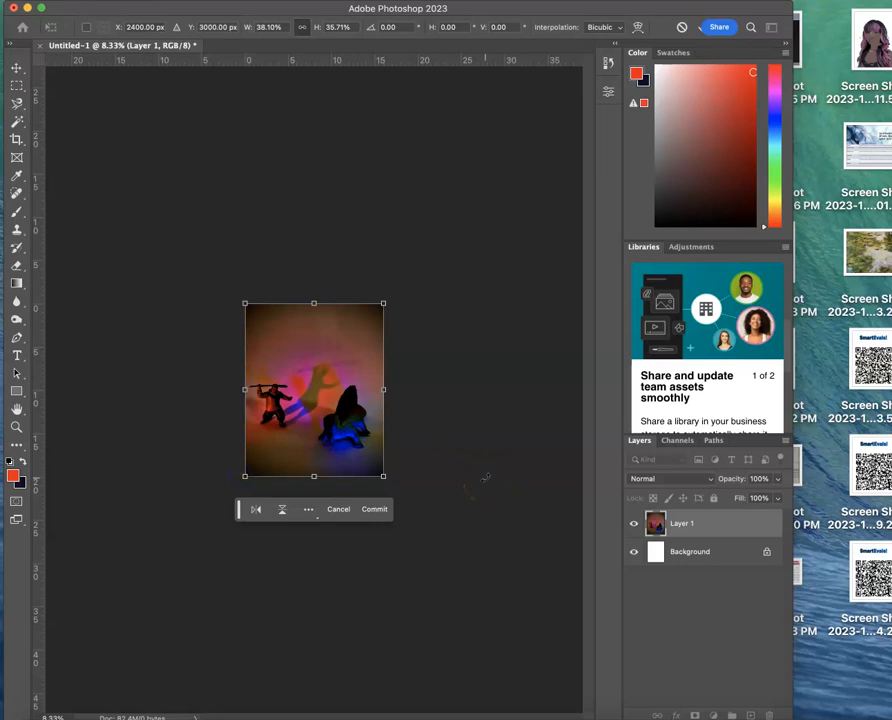
{"action": "key", "text": "Return"}
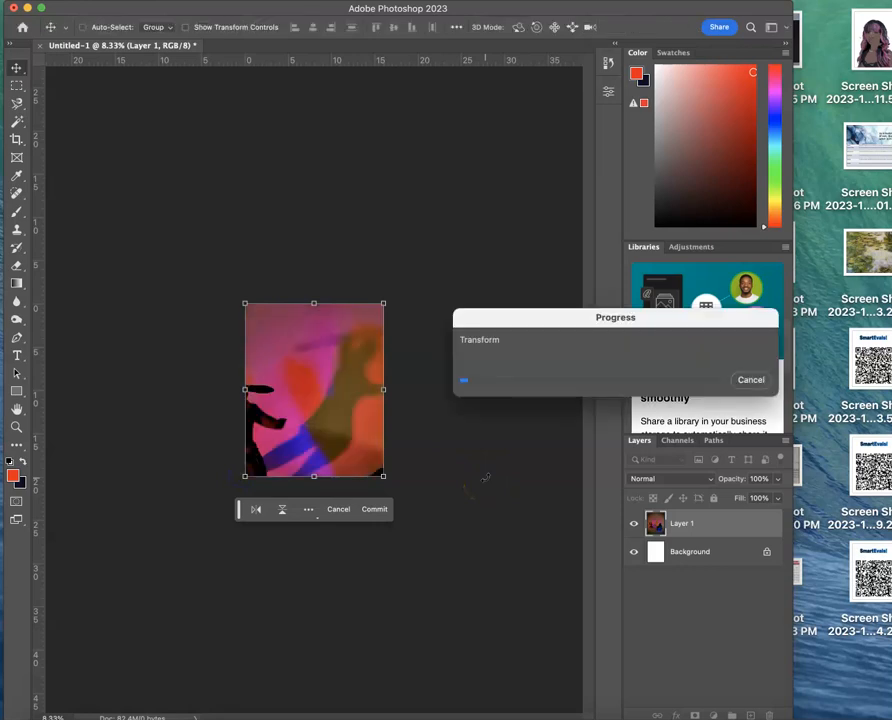
{"action": "left_click", "coordinate": [576, 430]}
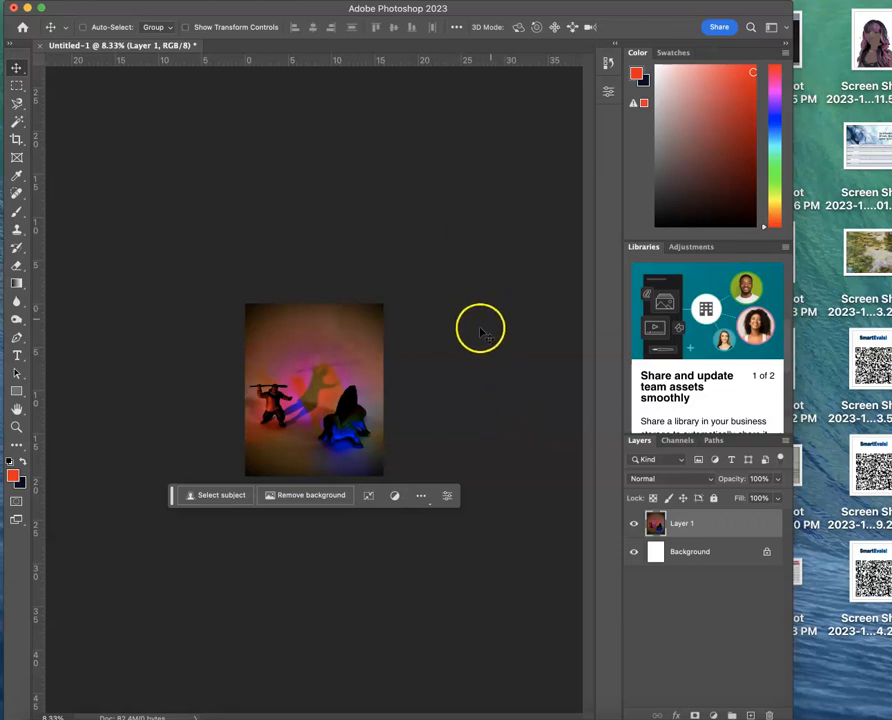
{"action": "left_click", "coordinate": [352, 296]}
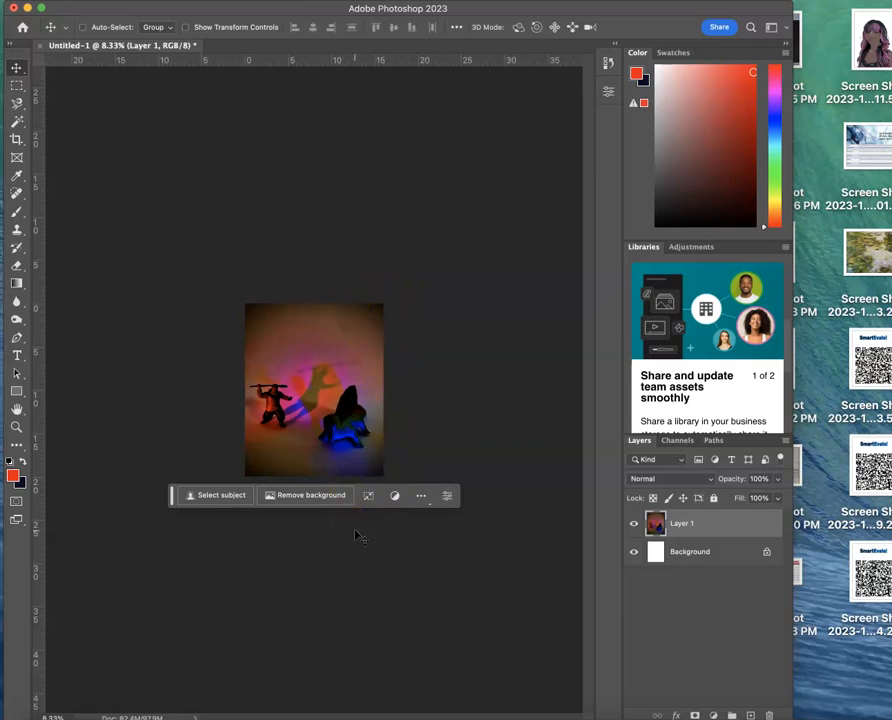
{"action": "left_click", "coordinate": [500, 352]}
{"action": "key", "text": "super+equal"}
{"action": "key", "text": "super+equal"}
{"action": "key", "text": "super+equal"}
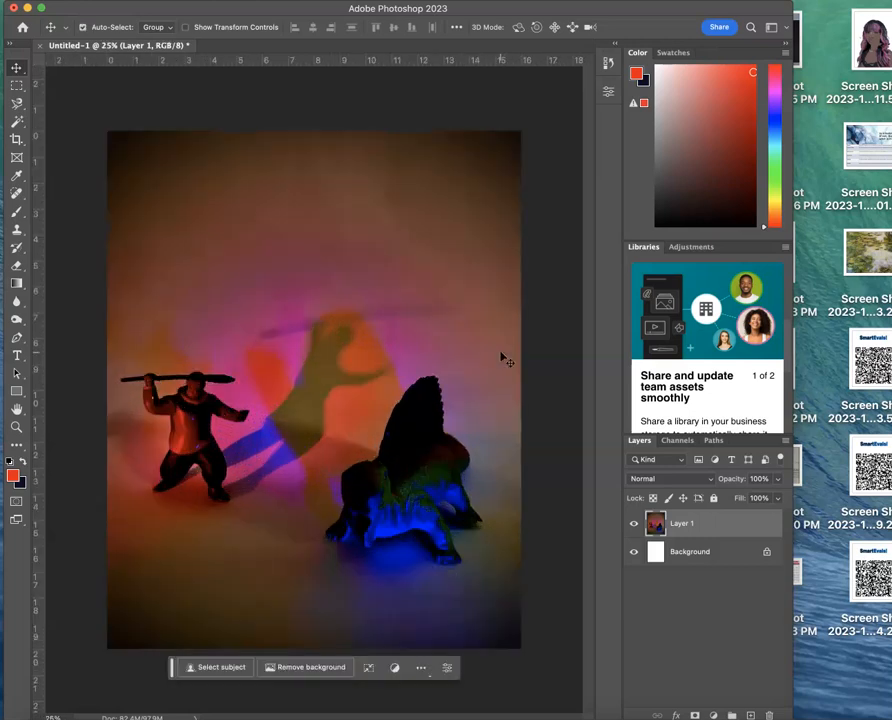